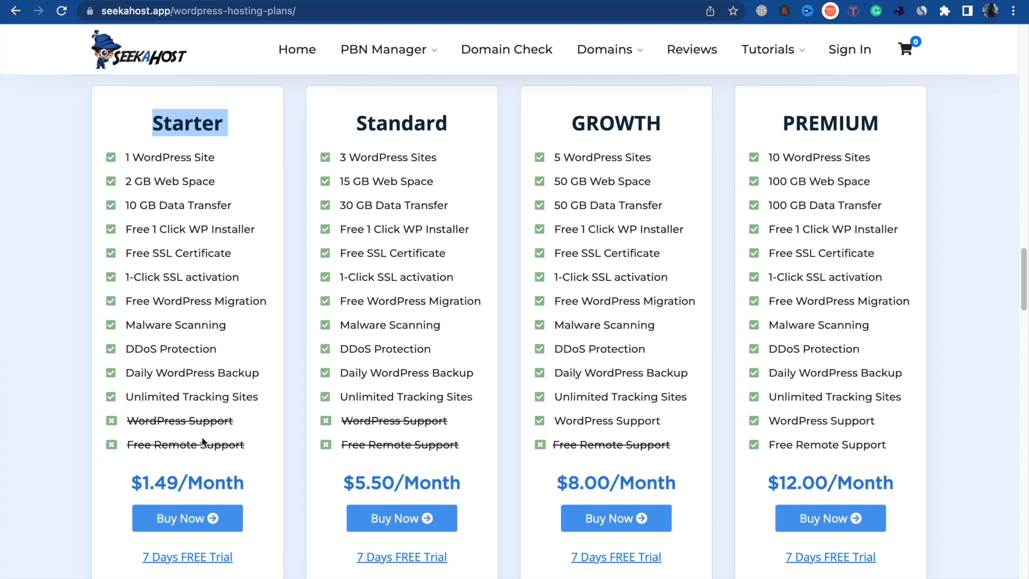
Examine the features of the Starter and Standard WordPress hosting plans, including SSL, migration and the number of sites
{"action": "triple_click", "coordinate": [178, 253]}
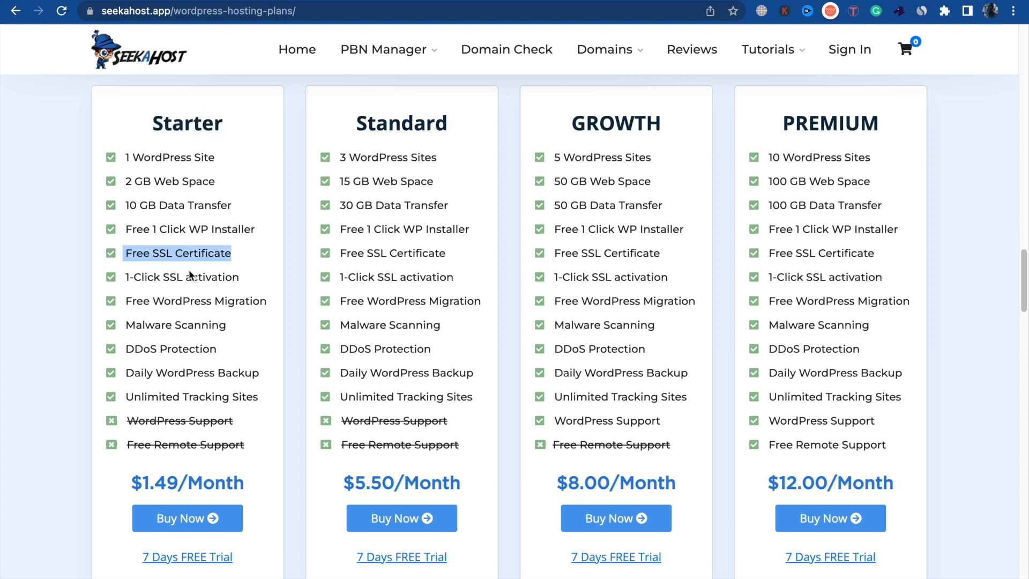
{"action": "triple_click", "coordinate": [190, 296]}
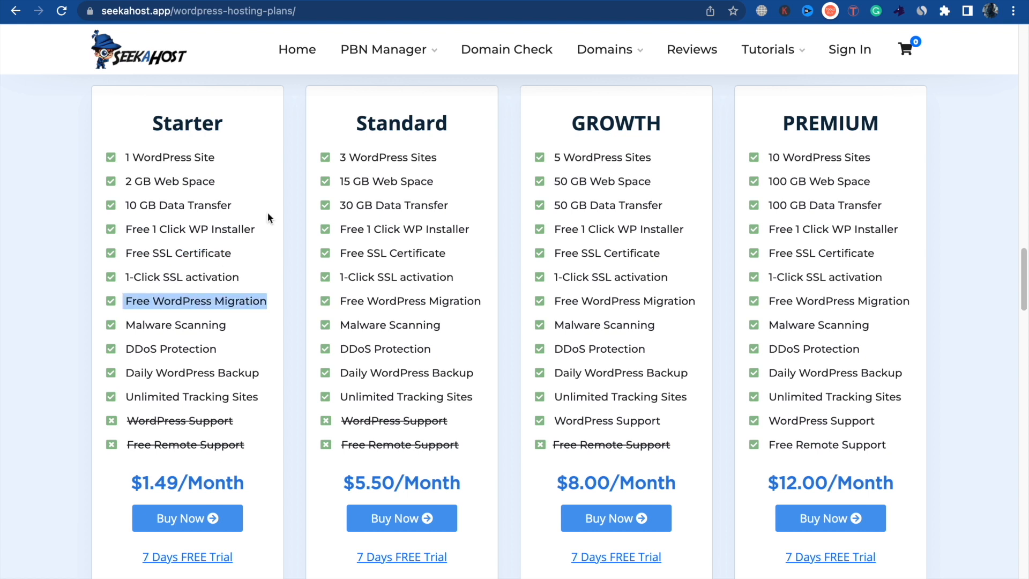
{"action": "triple_click", "coordinate": [372, 124]}
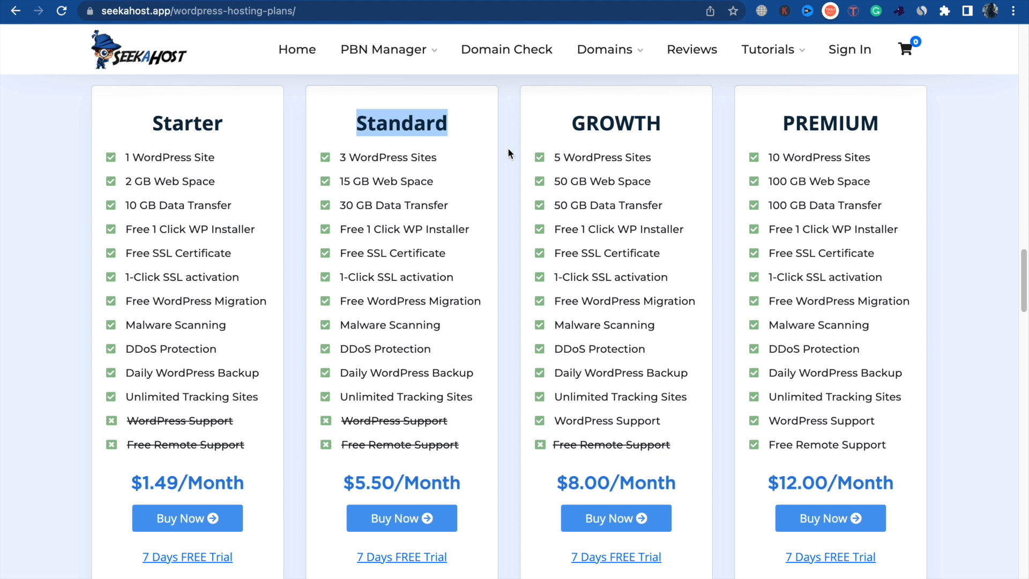
{"action": "left_click", "coordinate": [432, 161]}
{"action": "double_click", "coordinate": [432, 160]}
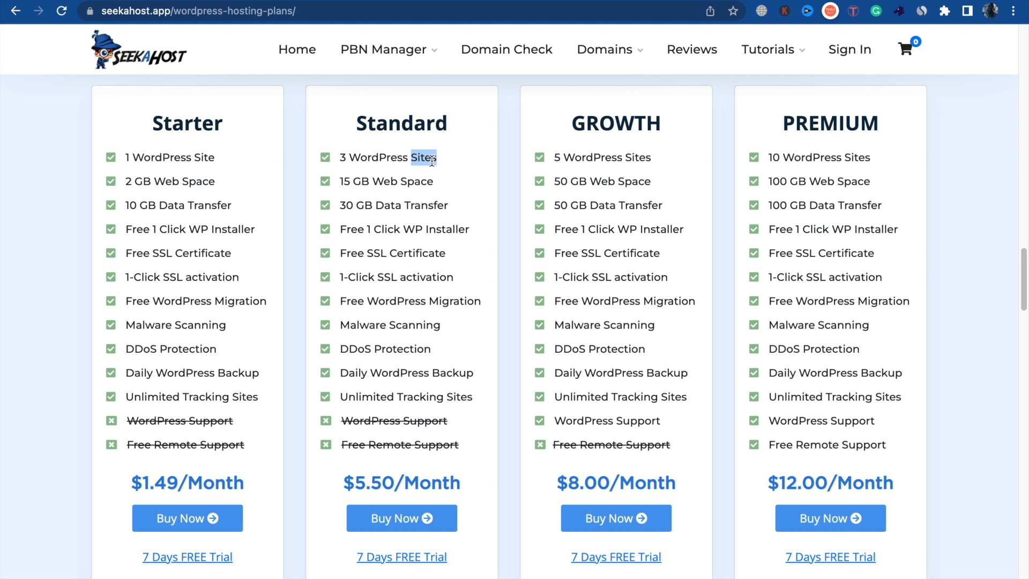
{"action": "scroll", "coordinate": [487, 301], "scroll_direction": "down", "scroll_amount": 3}
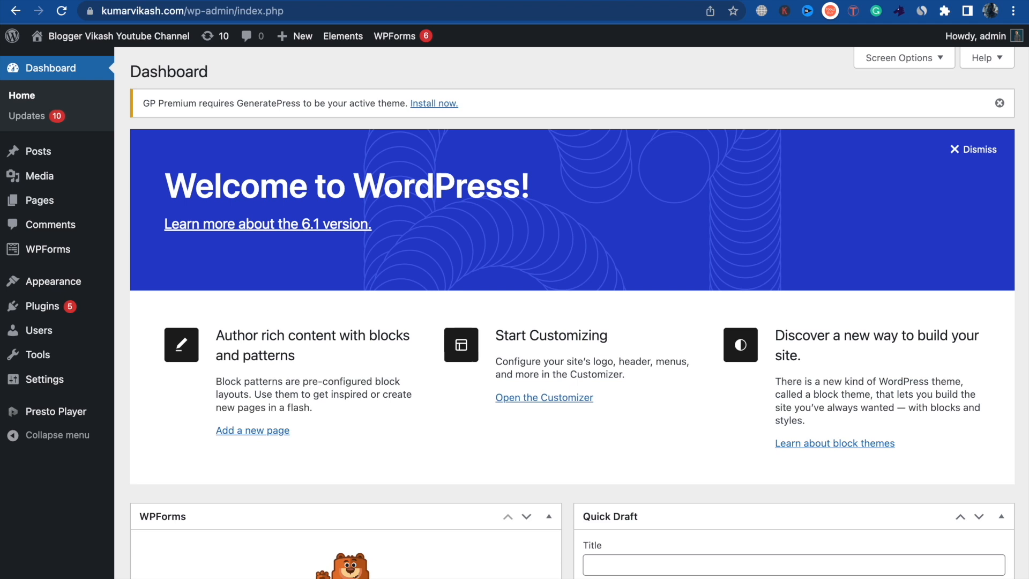
Open the site's Reading settings and save them with search engines discouraged from indexing the site
{"action": "mouse_move", "coordinate": [54, 387]}
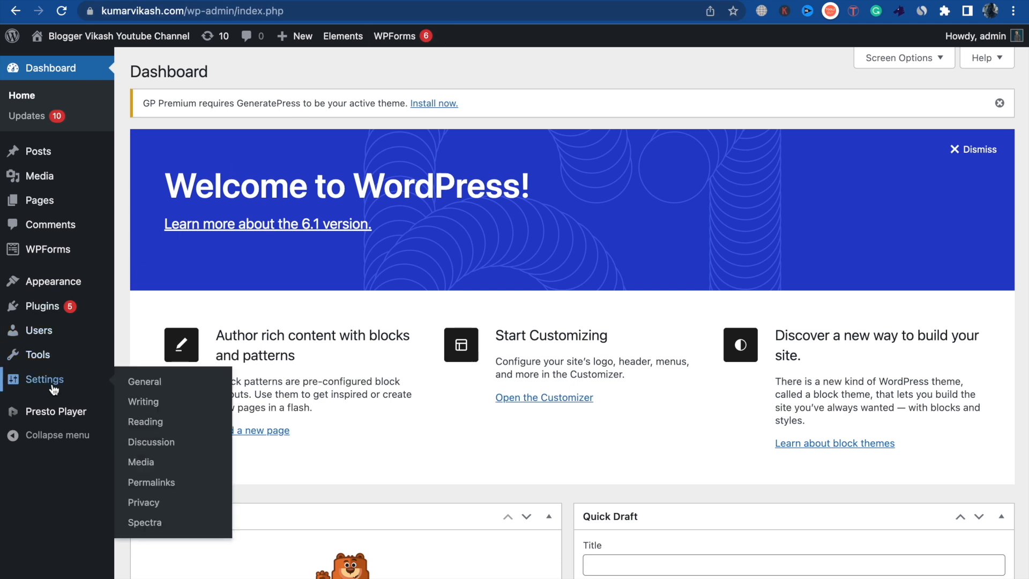
{"action": "left_click", "coordinate": [55, 387]}
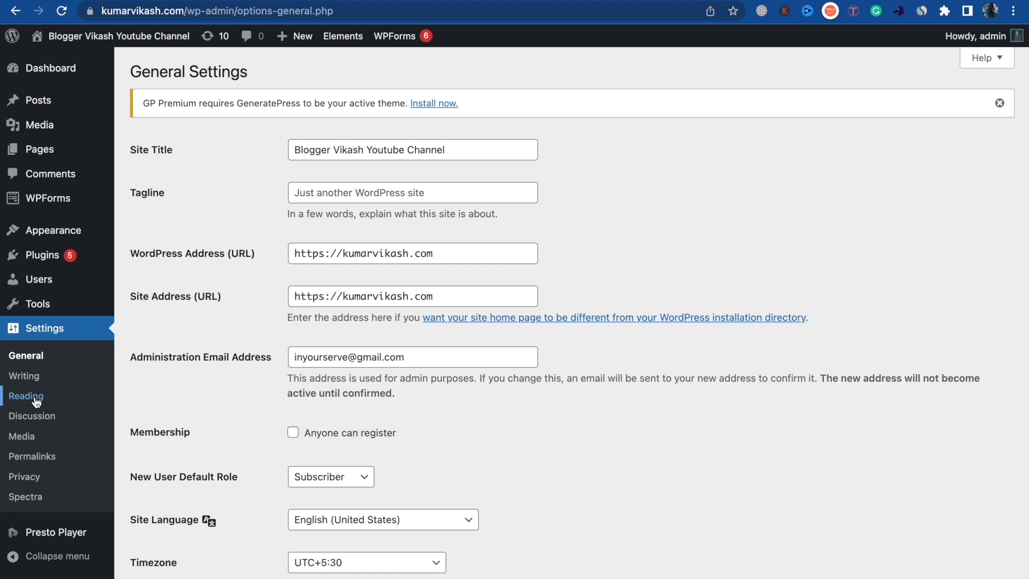
{"action": "left_click", "coordinate": [35, 397]}
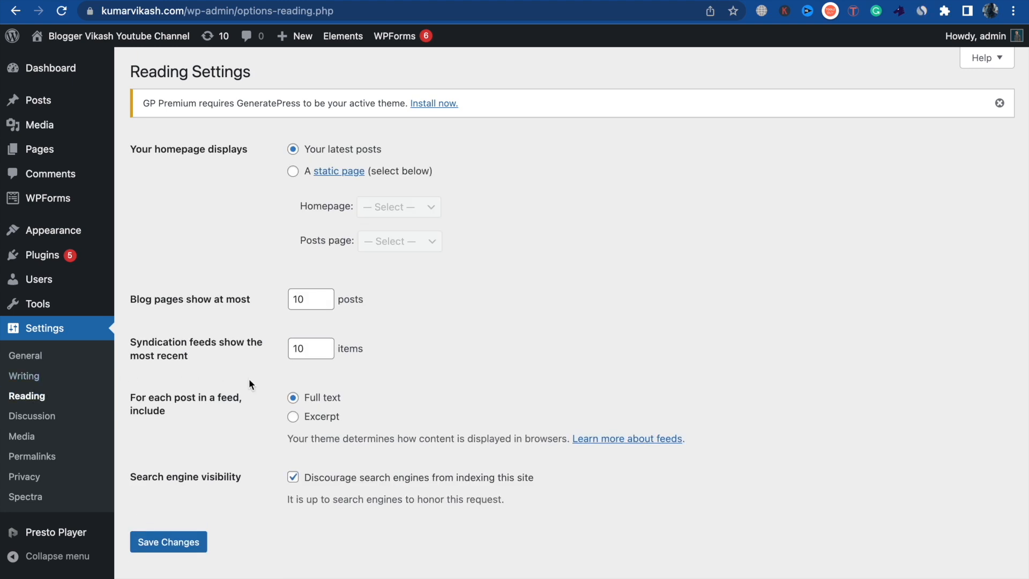
{"action": "triple_click", "coordinate": [191, 477]}
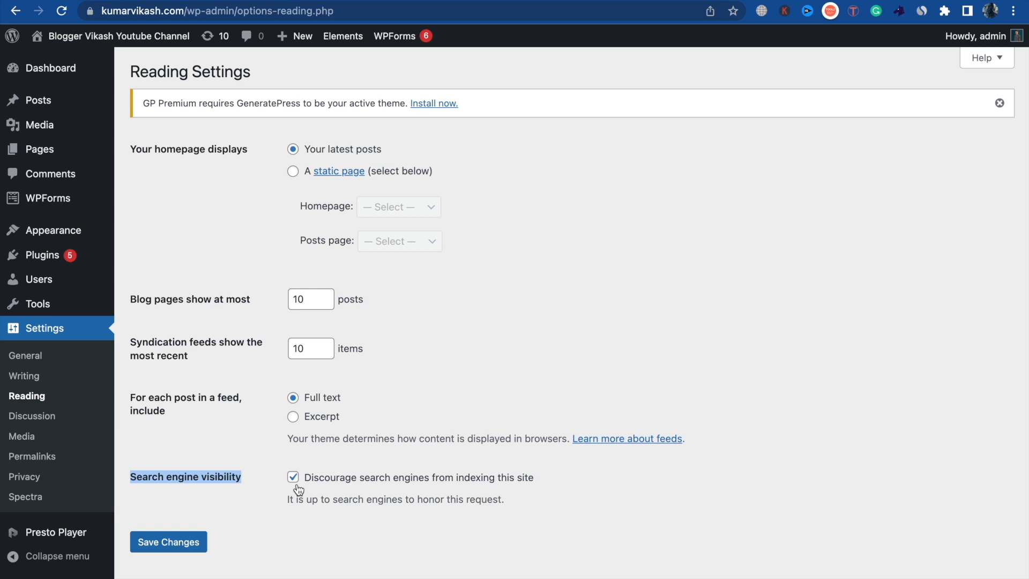
{"action": "left_click", "coordinate": [184, 546]}
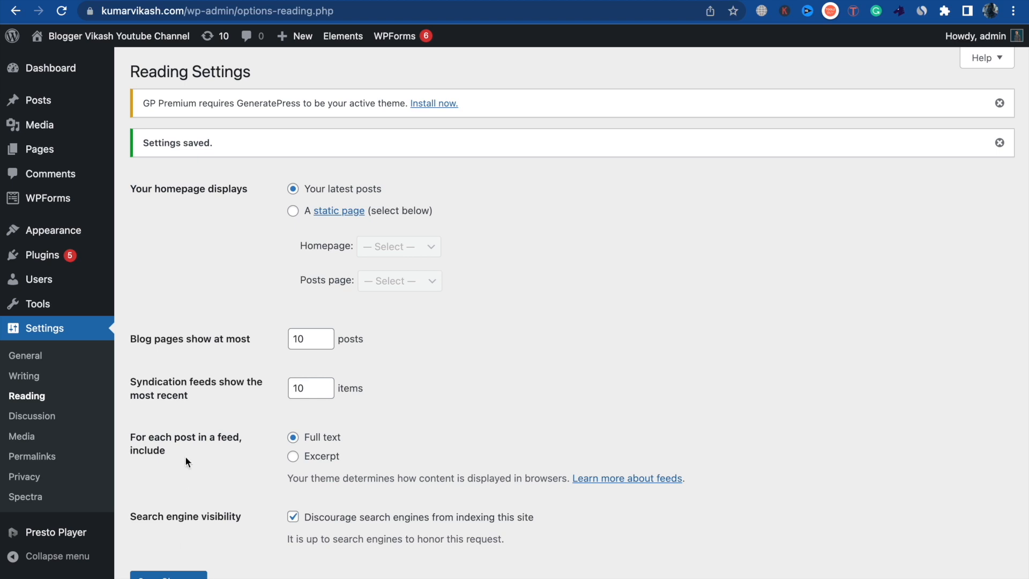
Open the live site in a new tab and view the homepage's page source
{"action": "mouse_move", "coordinate": [80, 35]}
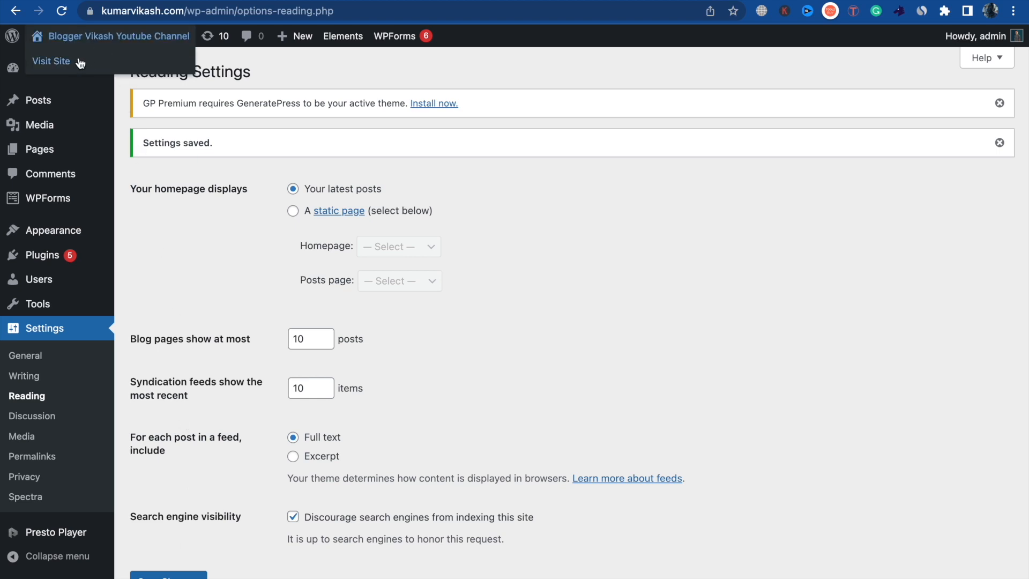
{"action": "right_click", "coordinate": [73, 66]}
{"action": "left_click", "coordinate": [98, 68]}
{"action": "left_click", "coordinate": [579, 1]}
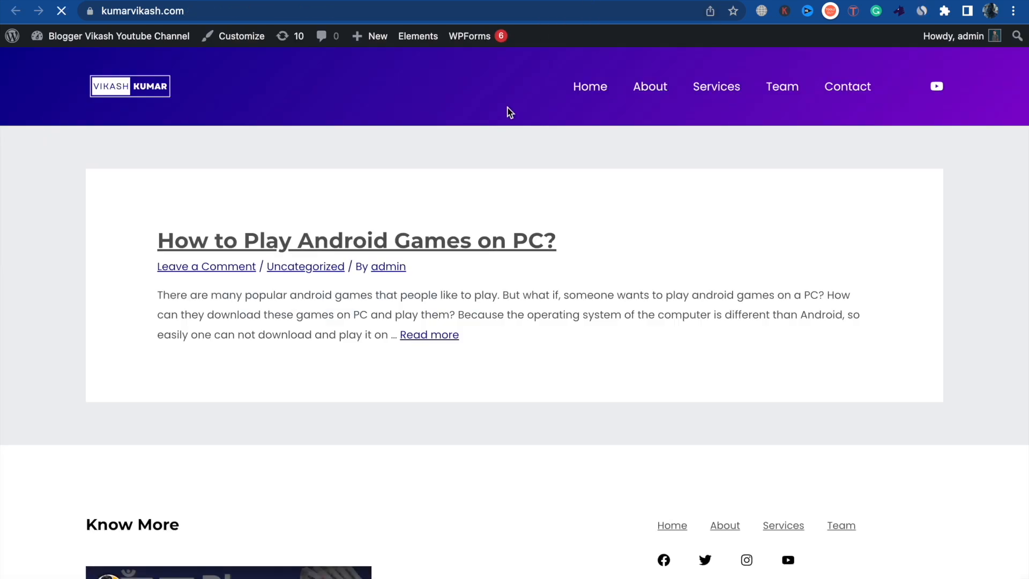
{"action": "right_click", "coordinate": [441, 150]}
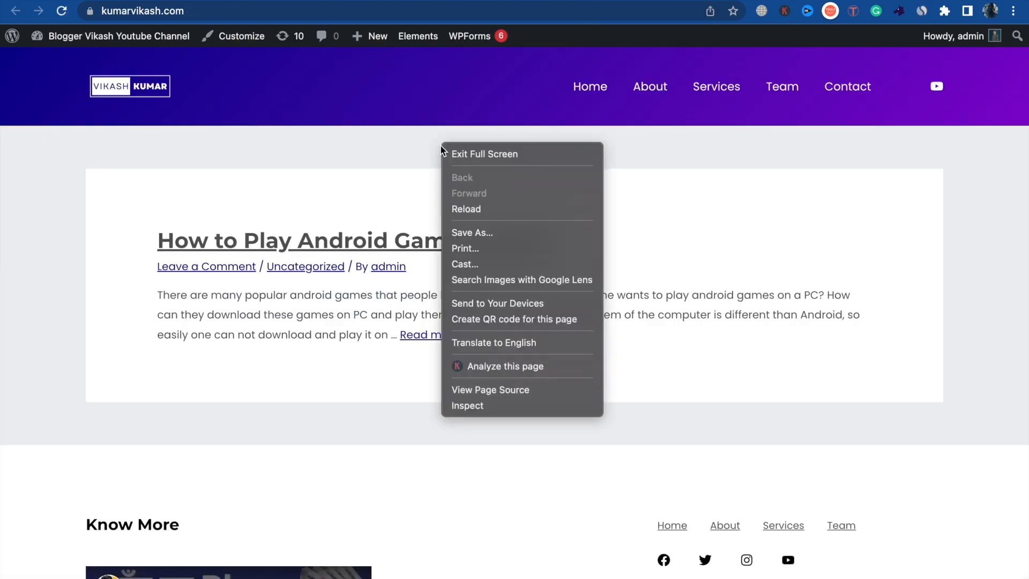
{"action": "left_click", "coordinate": [472, 390]}
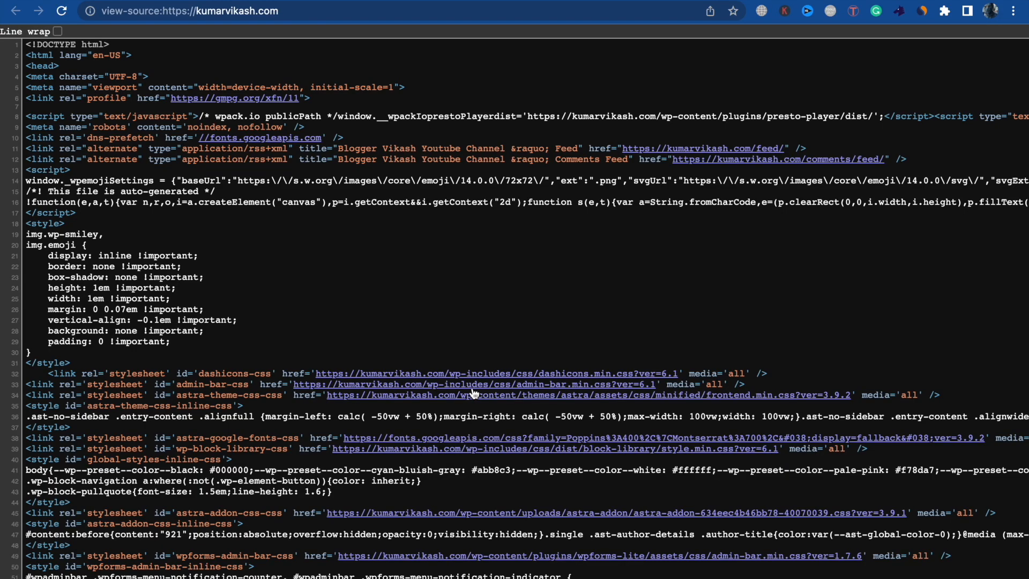
Highlight the robots meta tag line in the homepage source to check its indexing directives
{"action": "left_click_drag", "start_coordinate": [104, 130], "coordinate": [116, 129]}
{"action": "double_click", "coordinate": [118, 129]}
{"action": "left_click", "coordinate": [155, 129]}
{"action": "triple_click", "coordinate": [252, 130]}
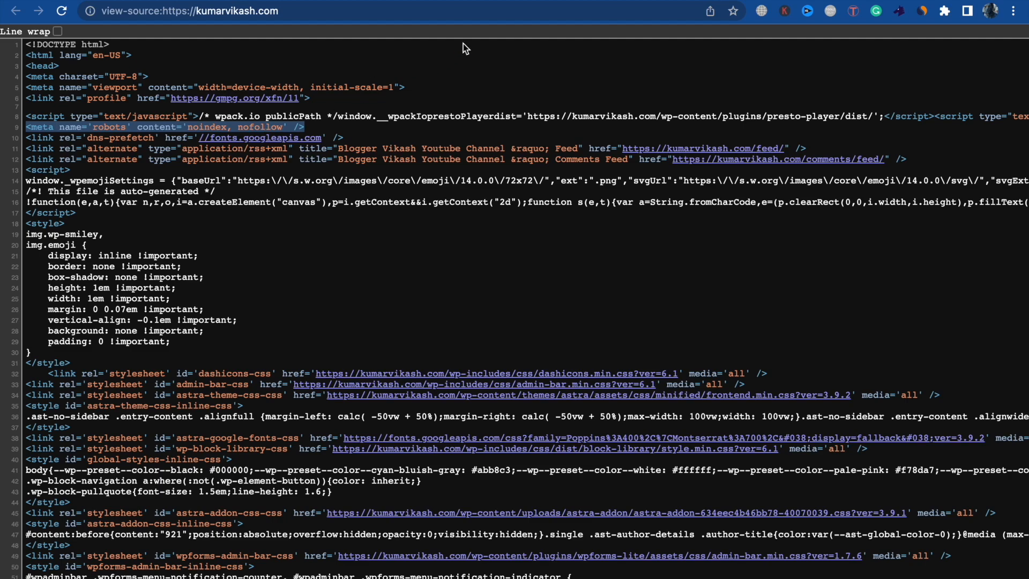
Turn off discouraging search engines from indexing the site, save the Reading settings, and reload the homepage's source
{"action": "key", "text": "ctrl+shift+Tab"}
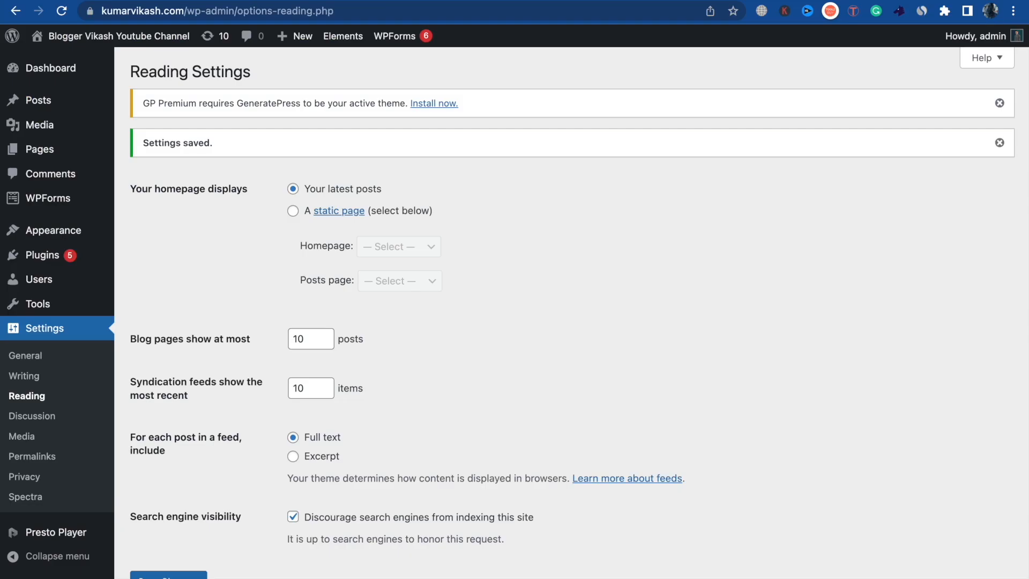
{"action": "scroll", "coordinate": [299, 431], "scroll_direction": "down", "scroll_amount": 1}
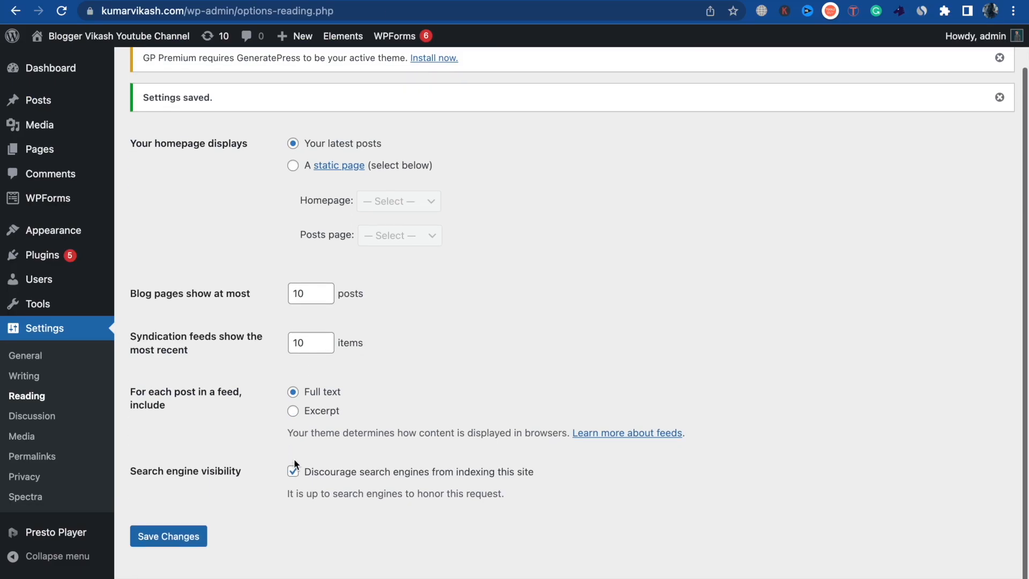
{"action": "left_click", "coordinate": [292, 473]}
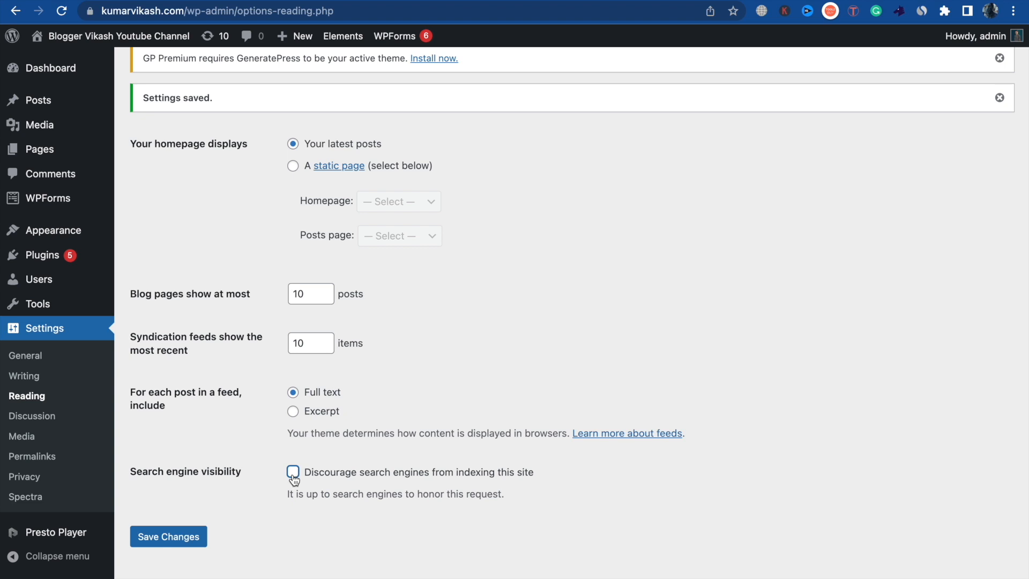
{"action": "left_click", "coordinate": [187, 538]}
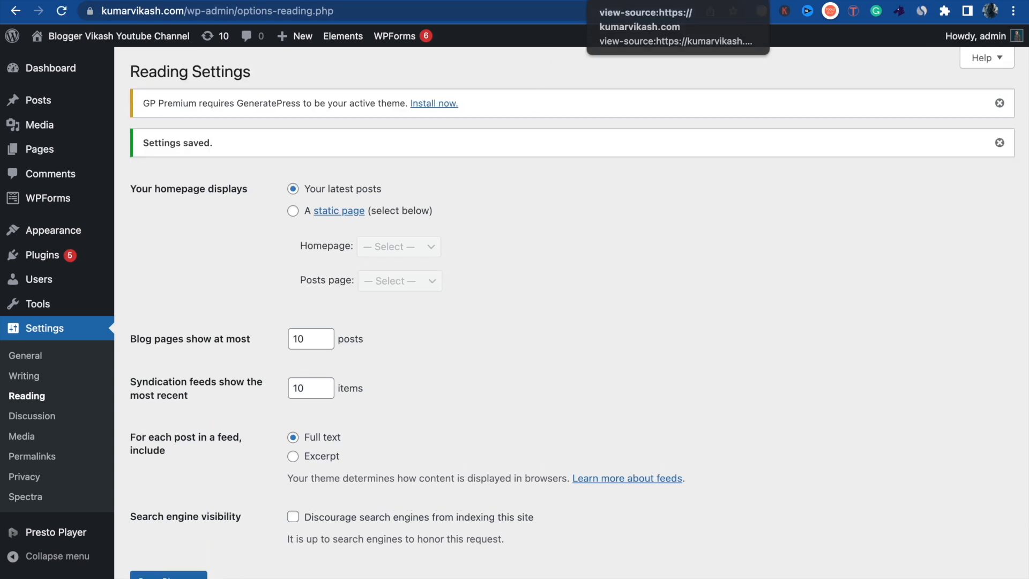
{"action": "left_click", "coordinate": [617, 1]}
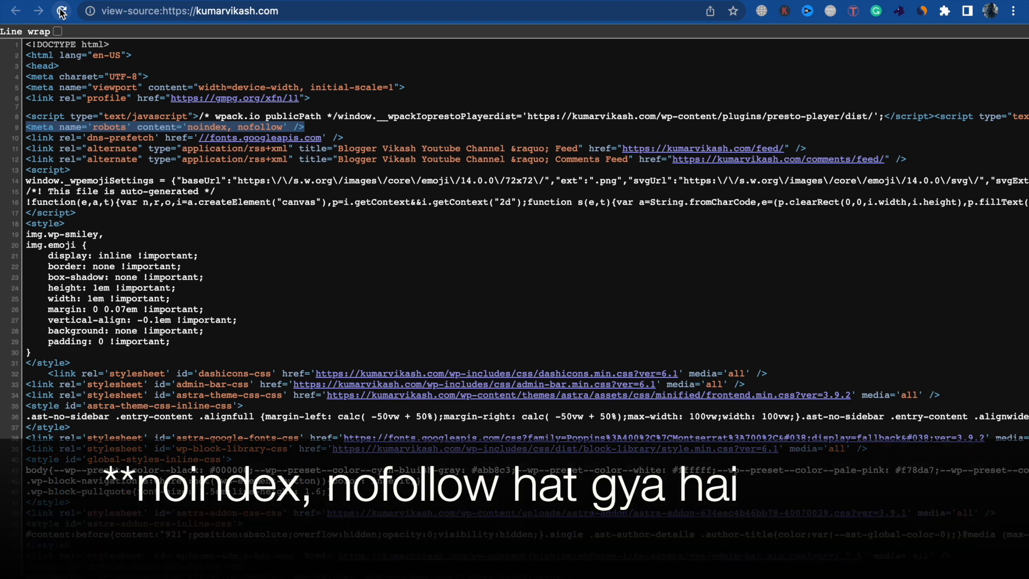
{"action": "left_click", "coordinate": [61, 12]}
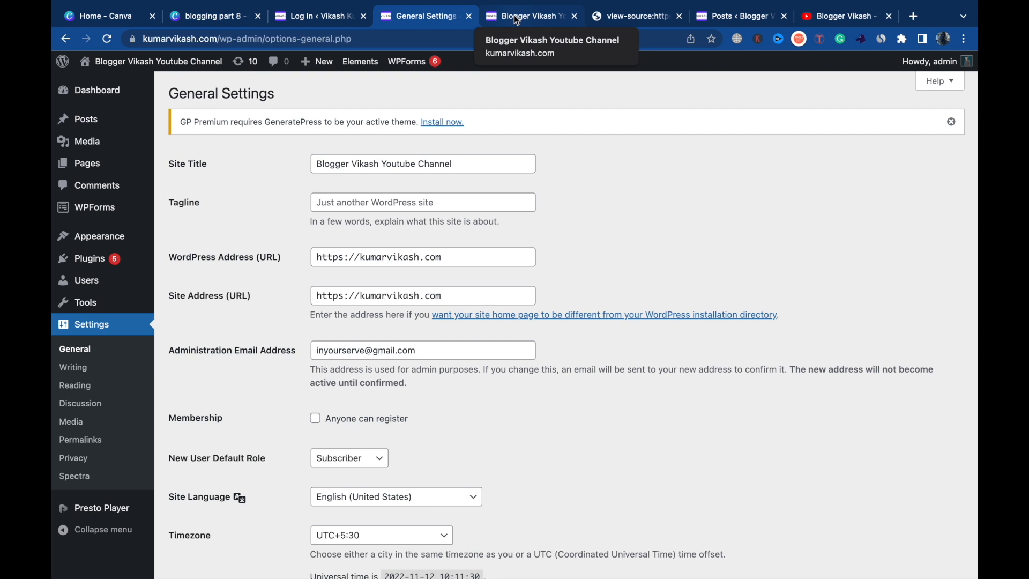
Set the site title to "Blogger Vikash" in the General settings, save, and reload the live site to check it
{"action": "left_click", "coordinate": [361, 166]}
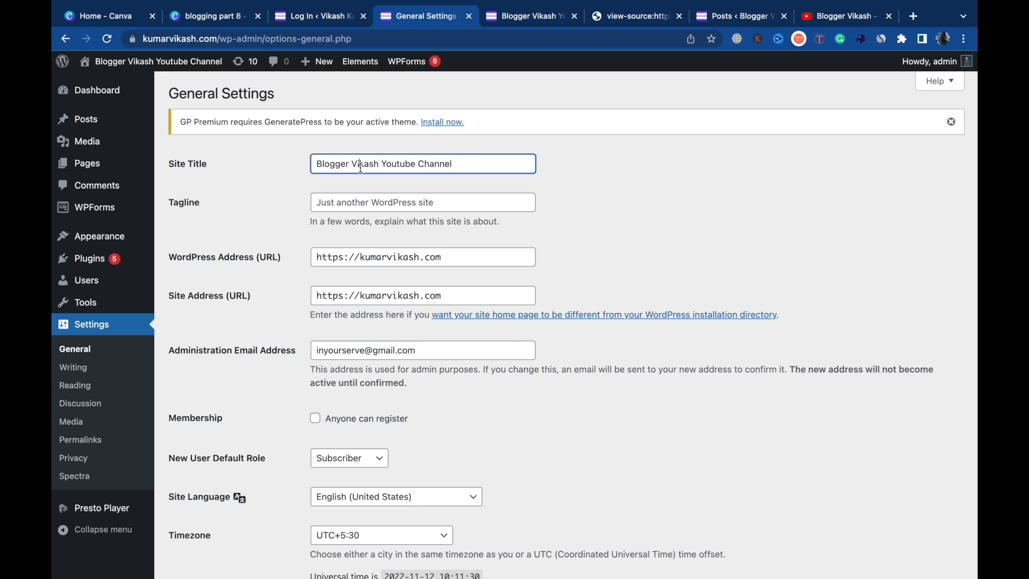
{"action": "triple_click", "coordinate": [360, 166]}
{"action": "type", "text": "Blog"}
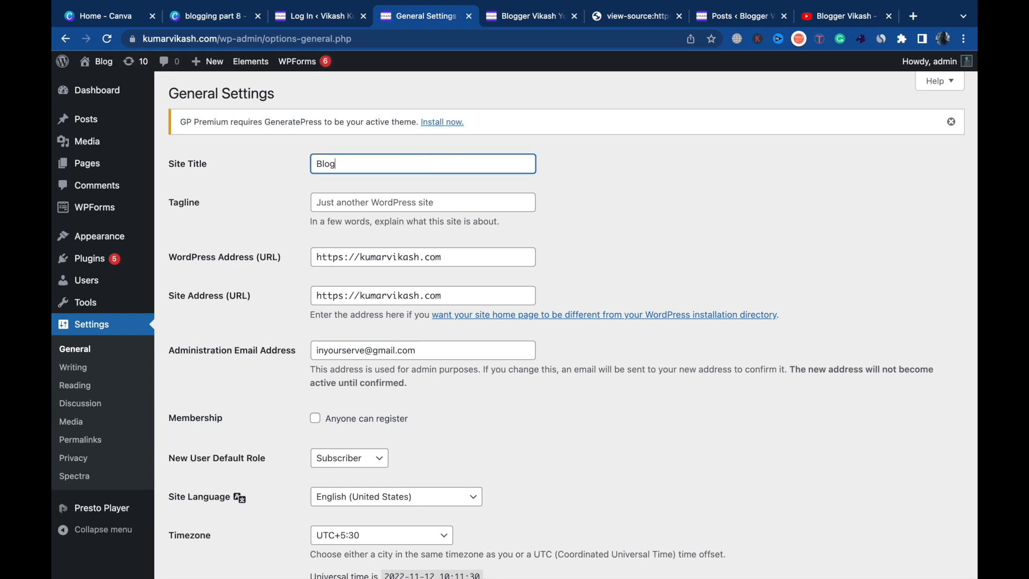
{"action": "type", "text": "ger Vikash"}
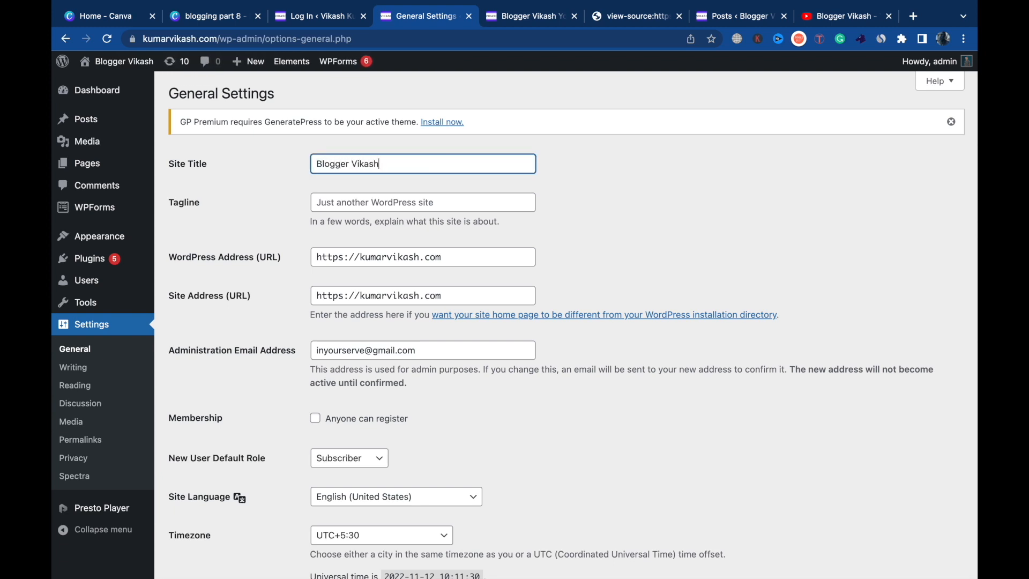
{"action": "scroll", "coordinate": [379, 547], "scroll_direction": "down", "scroll_amount": 10}
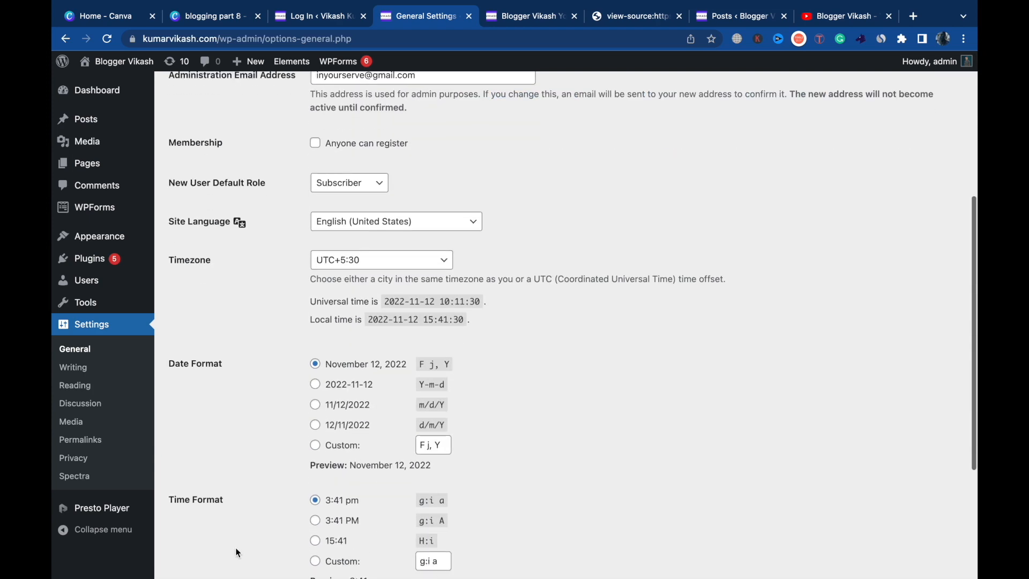
{"action": "left_click", "coordinate": [217, 508]}
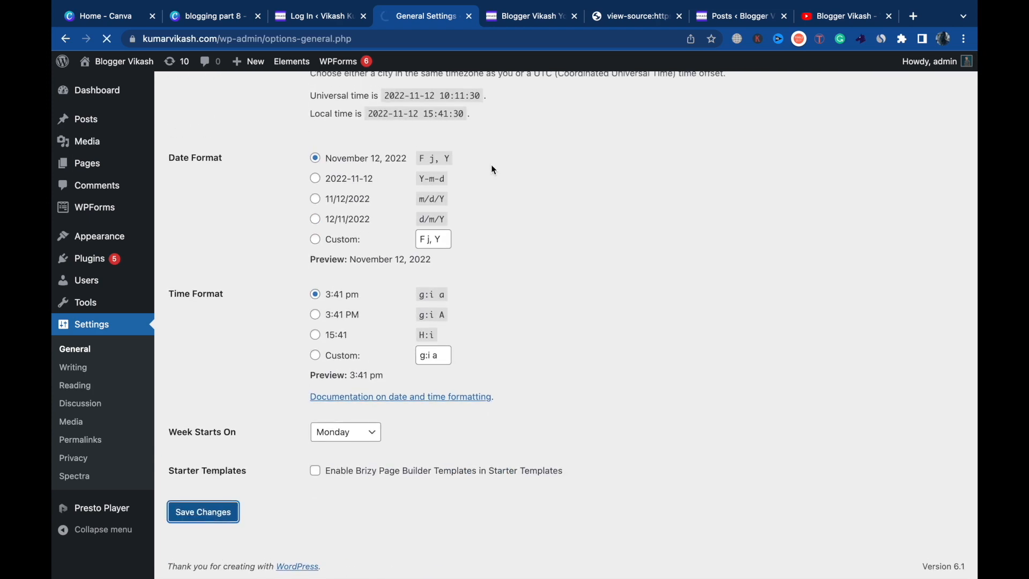
{"action": "left_click", "coordinate": [536, 16]}
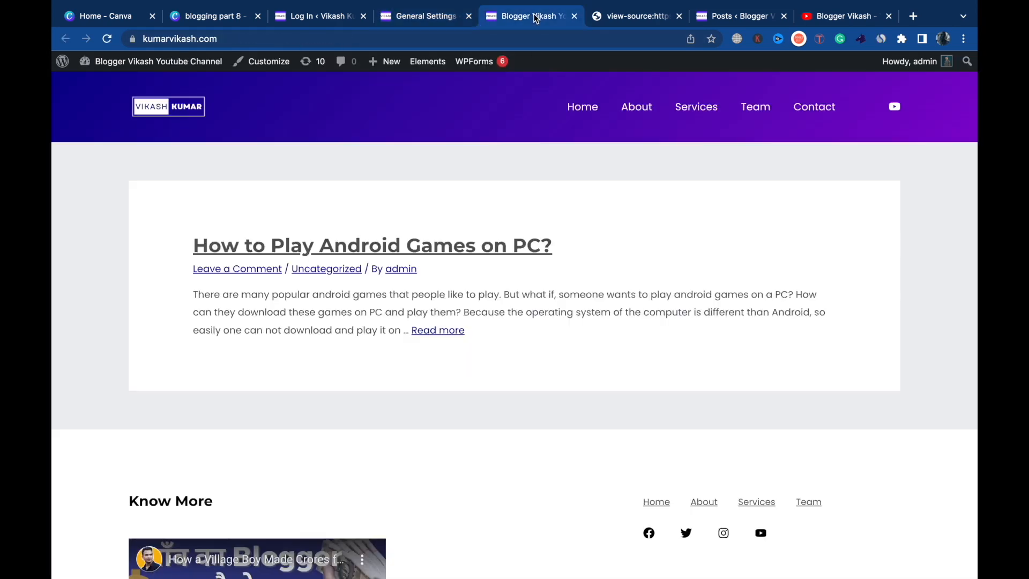
{"action": "left_click", "coordinate": [107, 40]}
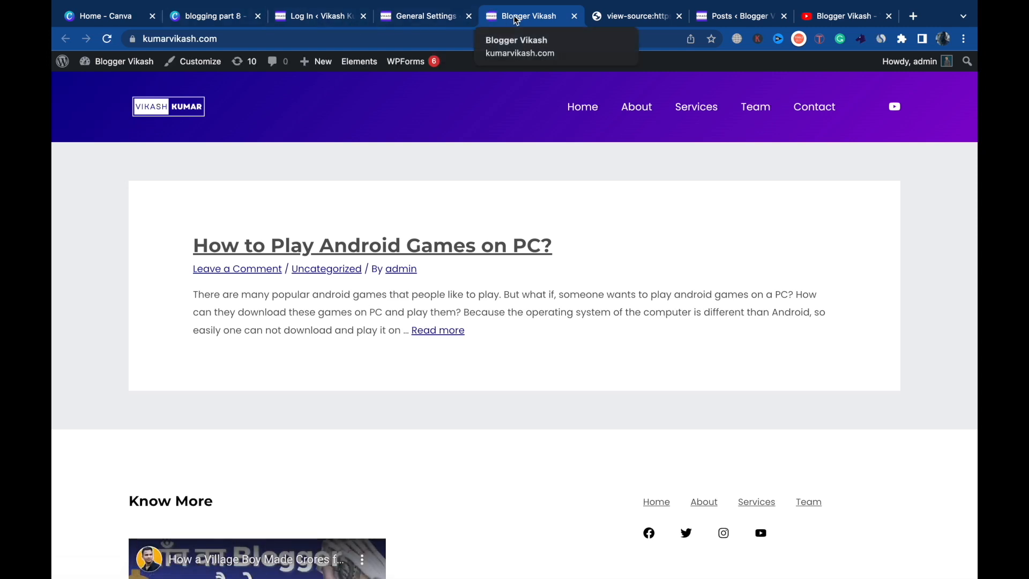
Set the site tagline to "Youtube Channel" in the General settings, save, and reload the live site to check it
{"action": "left_click", "coordinate": [432, 16]}
{"action": "left_click", "coordinate": [436, 236]}
{"action": "type", "text": "You"}
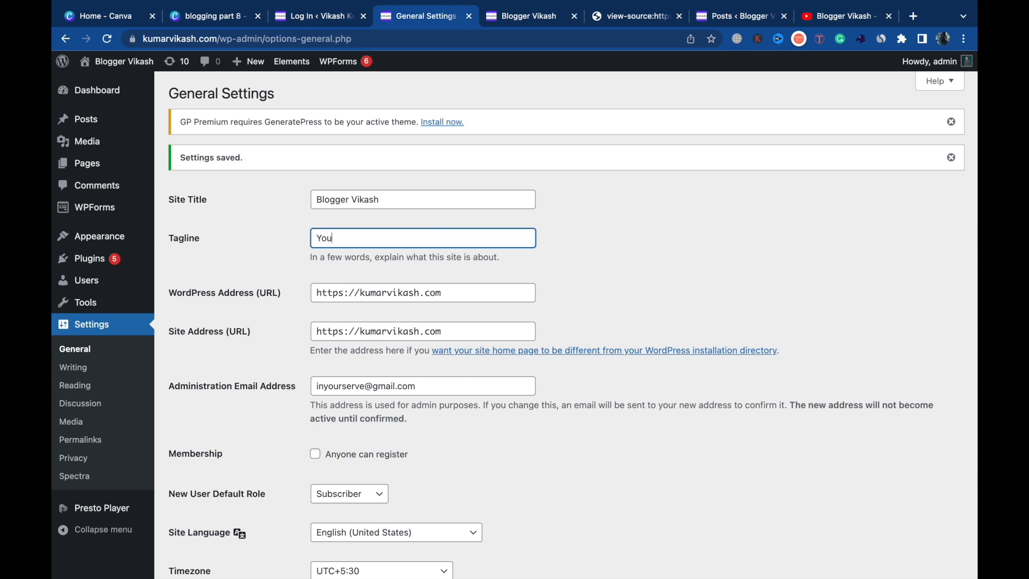
{"action": "type", "text": "tube Channel"}
{"action": "scroll", "coordinate": [462, 297], "scroll_direction": "down", "scroll_amount": 10}
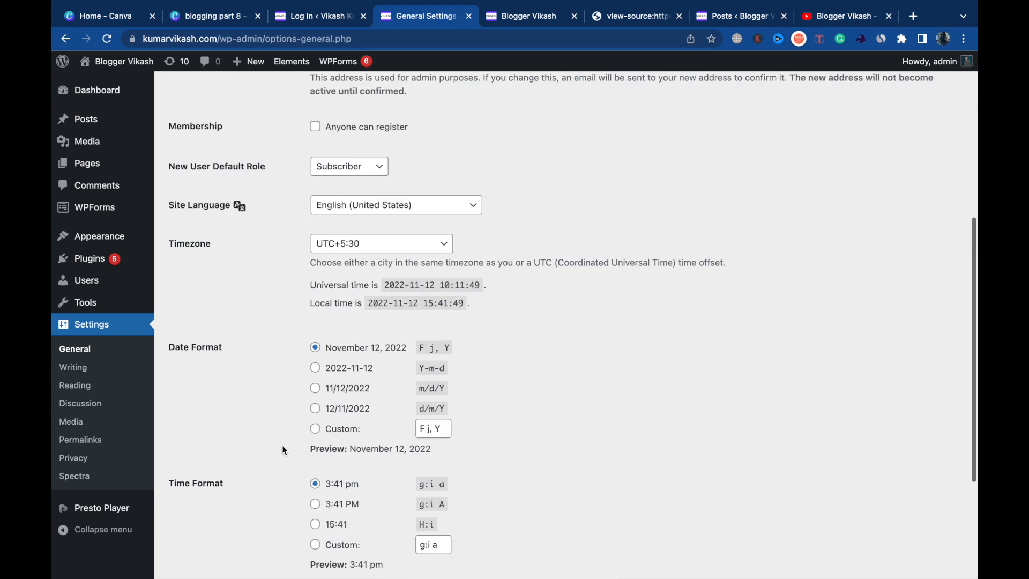
{"action": "left_click", "coordinate": [222, 514]}
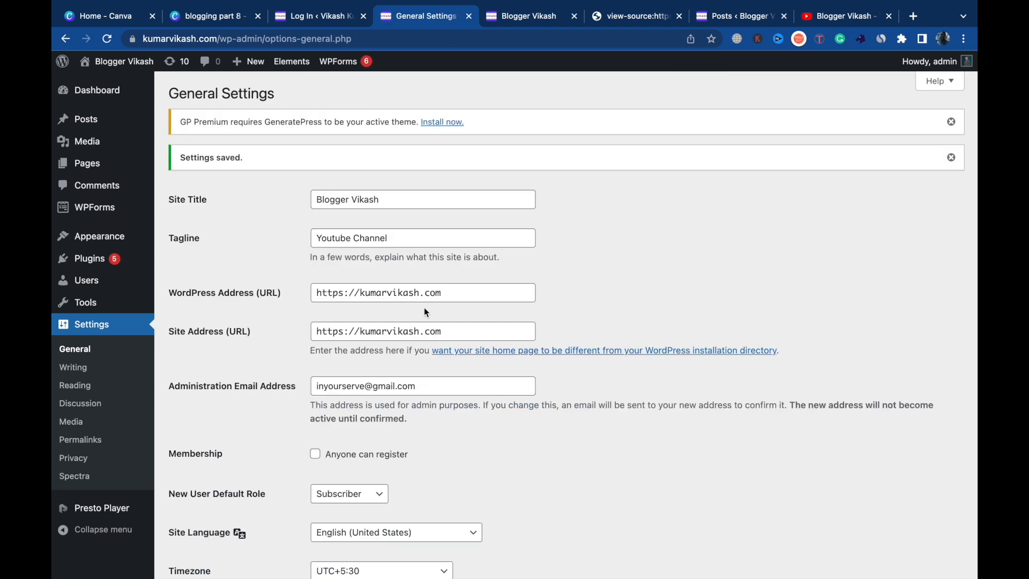
{"action": "left_click", "coordinate": [524, 20]}
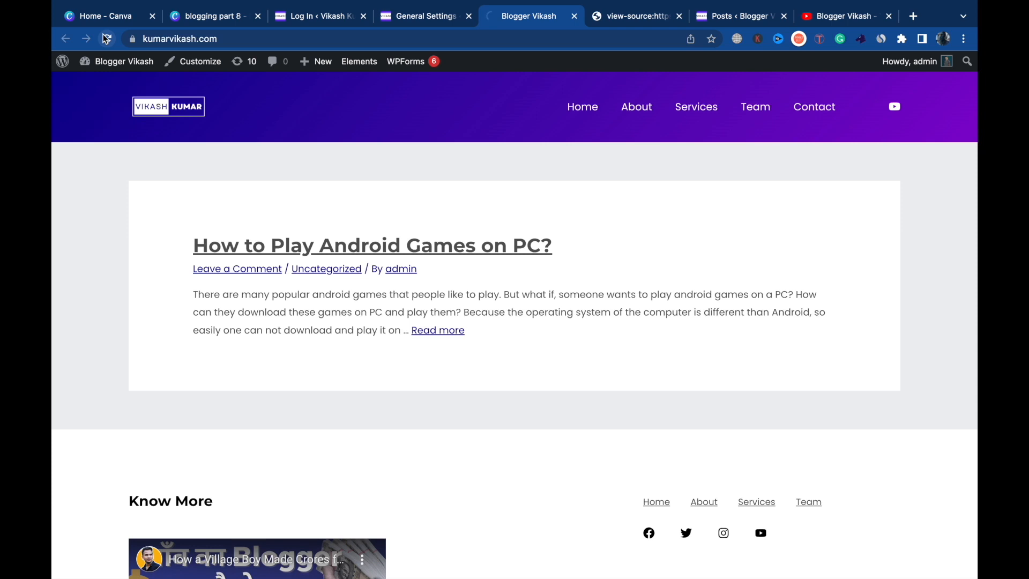
Review the remaining General settings, from the site addresses and membership to the date, time and week formats
{"action": "mouse_move", "coordinate": [390, 4]}
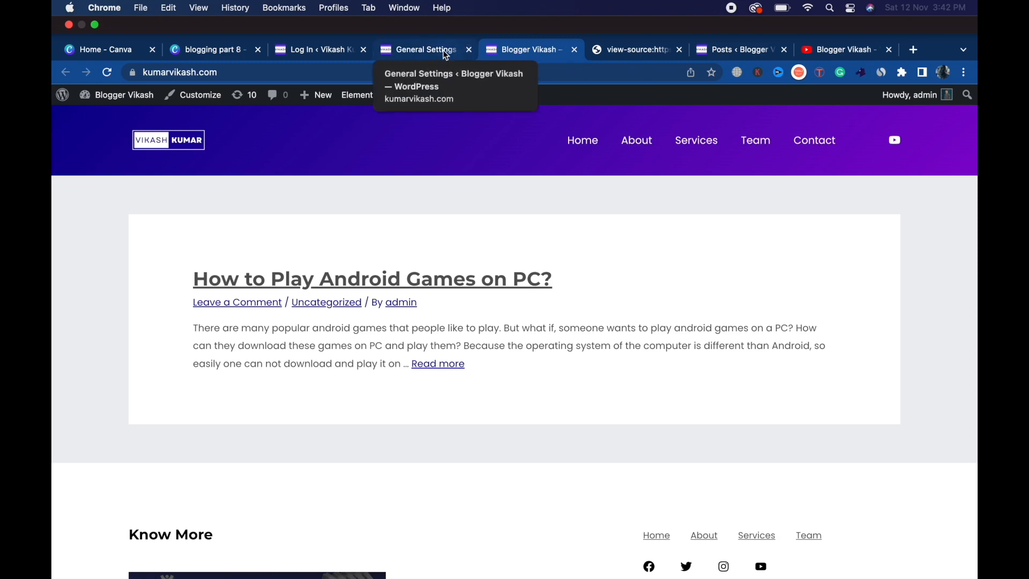
{"action": "left_click", "coordinate": [426, 49]}
{"action": "scroll", "coordinate": [427, 295], "scroll_direction": "down", "scroll_amount": 5}
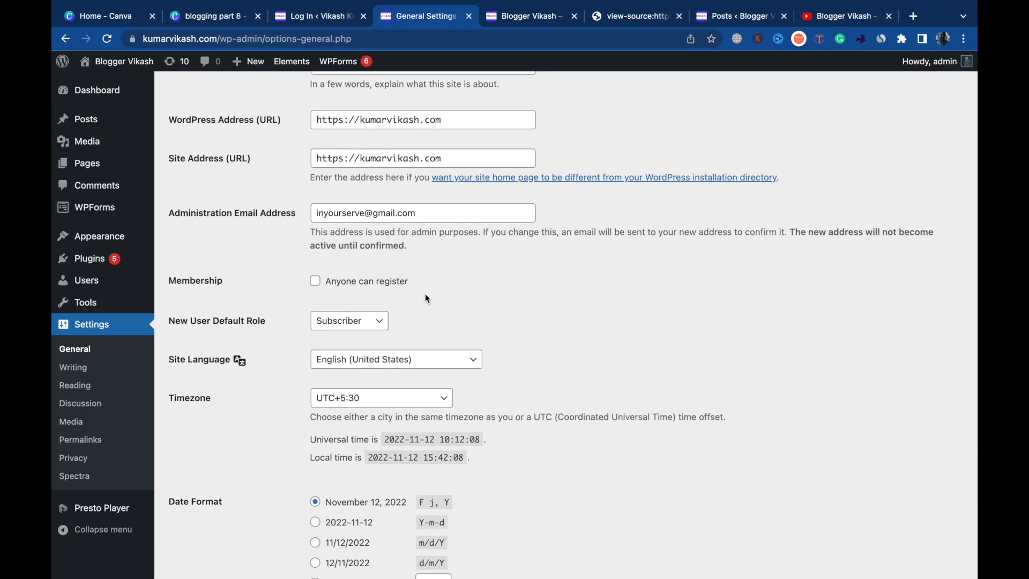
{"action": "scroll", "coordinate": [426, 294], "scroll_direction": "down", "scroll_amount": 5}
{"action": "scroll", "coordinate": [426, 293], "scroll_direction": "down", "scroll_amount": 5}
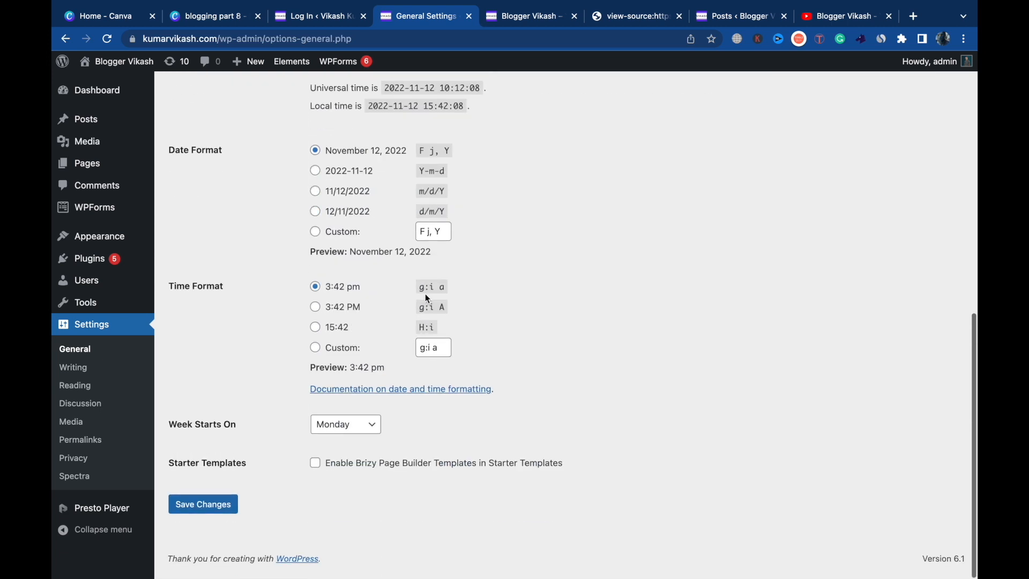
Look over the Writing settings, from the default post category to the update services
{"action": "left_click", "coordinate": [79, 369]}
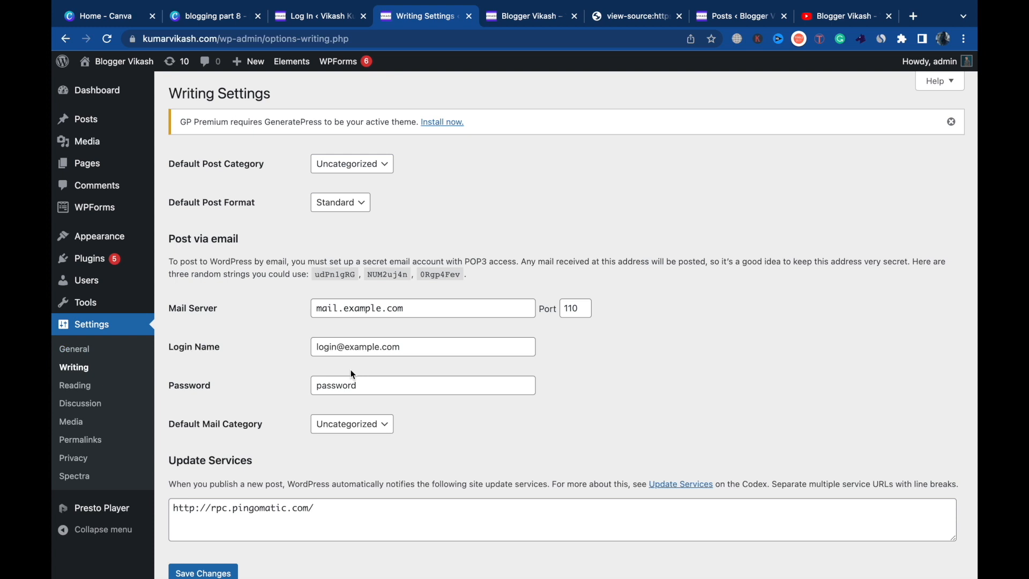
{"action": "scroll", "coordinate": [352, 373], "scroll_direction": "down", "scroll_amount": 1}
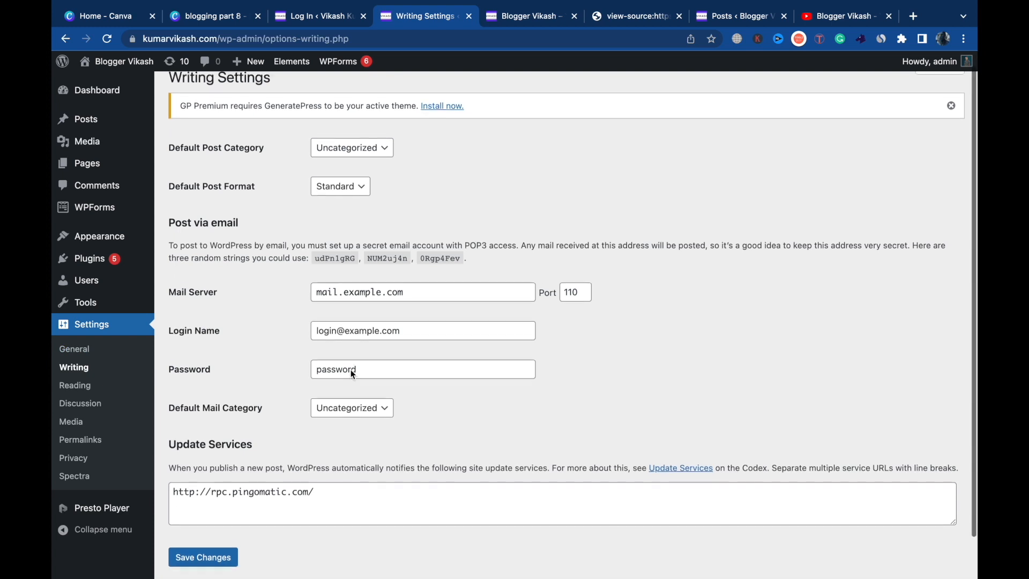
Set the homepage to the static page "Home" in the Reading settings, save, and look through the live homepage
{"action": "left_click", "coordinate": [80, 390]}
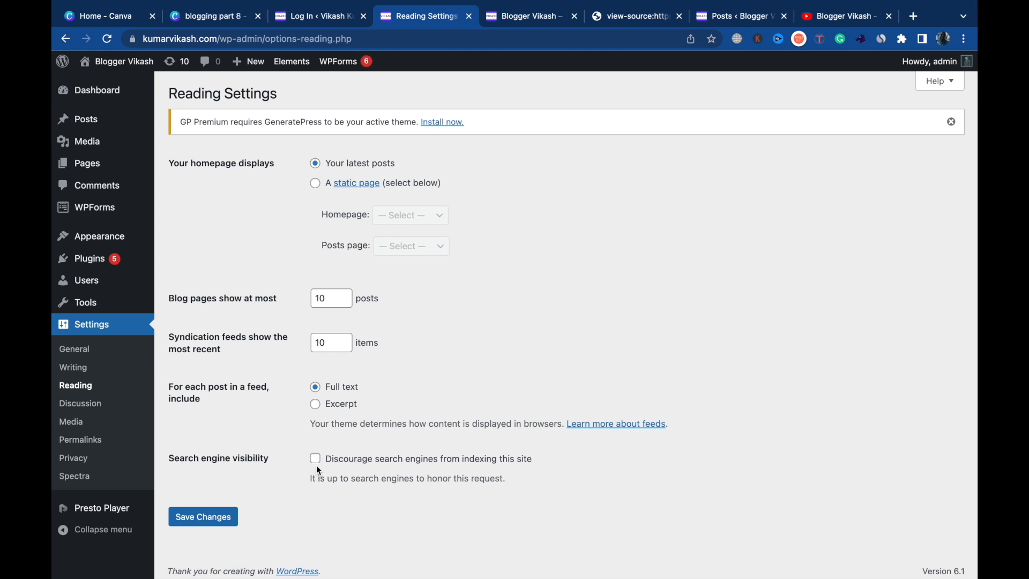
{"action": "left_click", "coordinate": [317, 188]}
{"action": "left_click", "coordinate": [406, 220]}
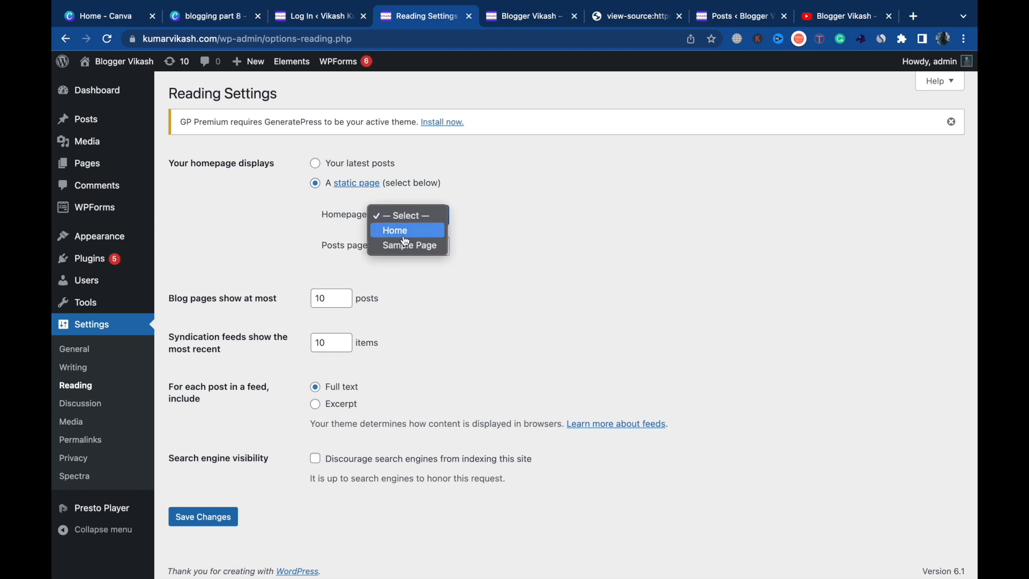
{"action": "left_click", "coordinate": [397, 230]}
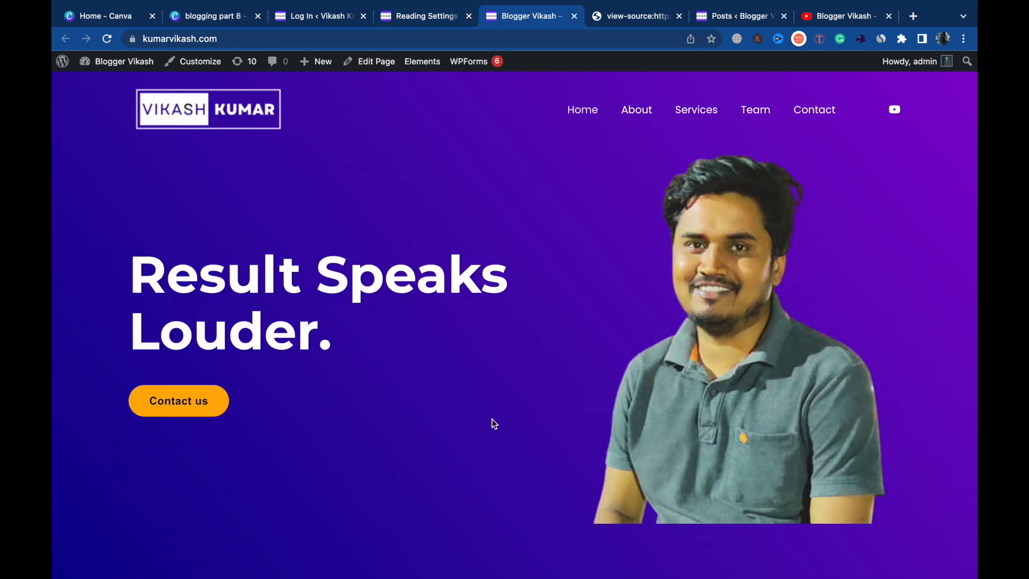
{"action": "scroll", "coordinate": [492, 422], "scroll_direction": "down", "scroll_amount": 2}
{"action": "scroll", "coordinate": [492, 420], "scroll_direction": "down", "scroll_amount": 15}
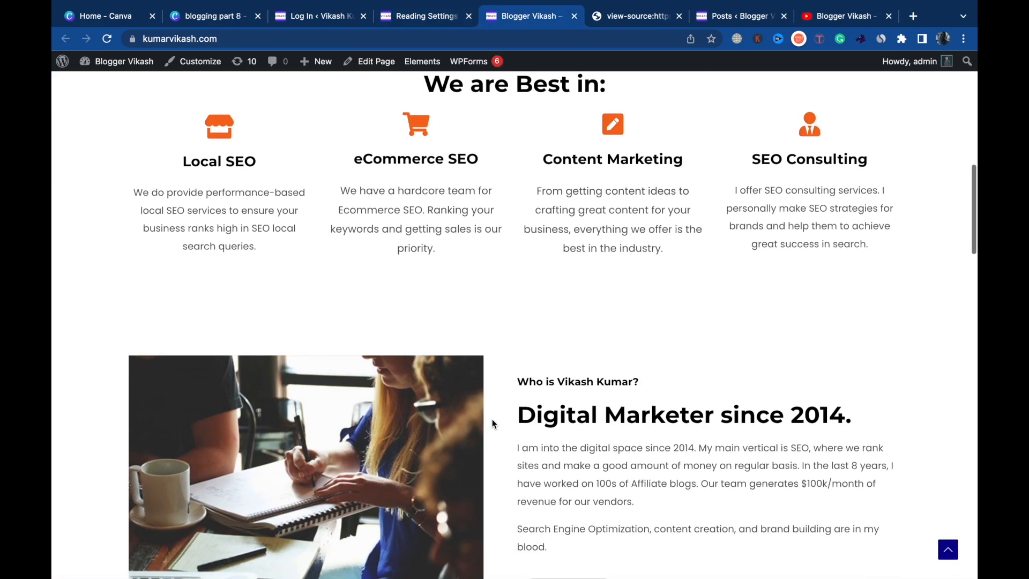
{"action": "scroll", "coordinate": [493, 424], "scroll_direction": "down", "scroll_amount": 15}
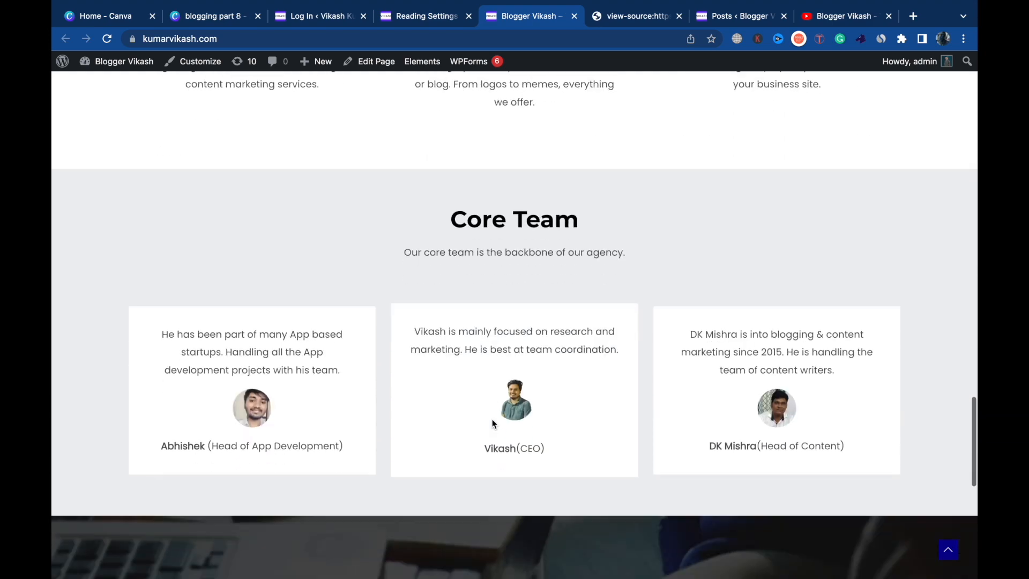
{"action": "scroll", "coordinate": [494, 423], "scroll_direction": "down", "scroll_amount": 5}
{"action": "scroll", "coordinate": [492, 421], "scroll_direction": "up", "scroll_amount": 20}
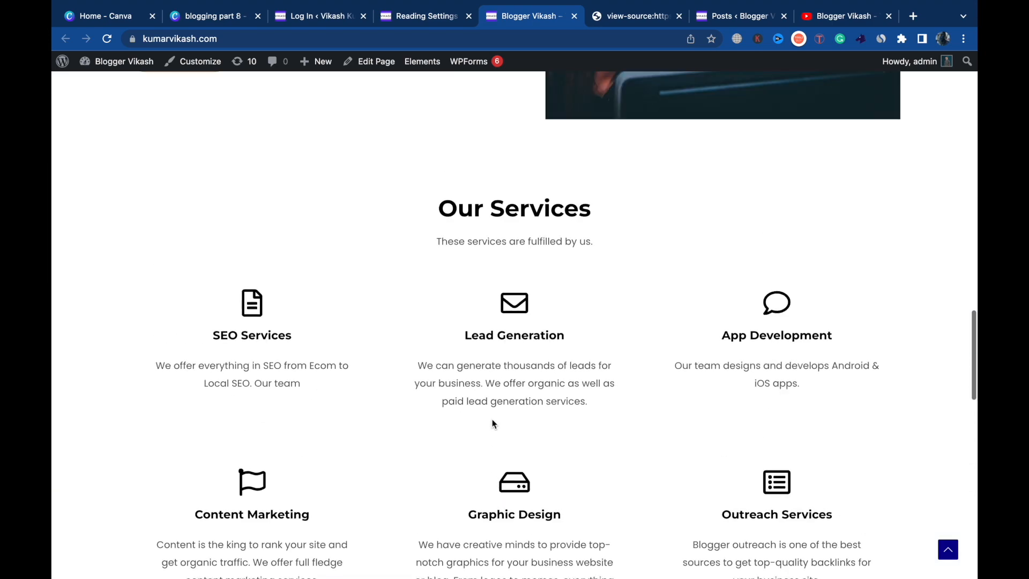
{"action": "scroll", "coordinate": [493, 419], "scroll_direction": "up", "scroll_amount": 10}
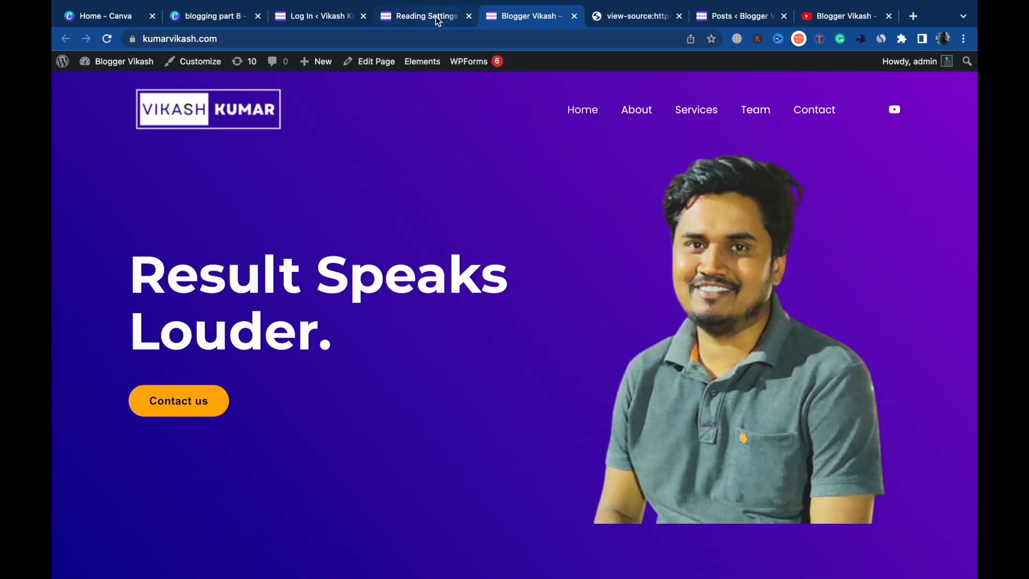
Switch the homepage to display the latest posts, save the Reading settings, and reload the live site to check it
{"action": "left_click", "coordinate": [424, 19]}
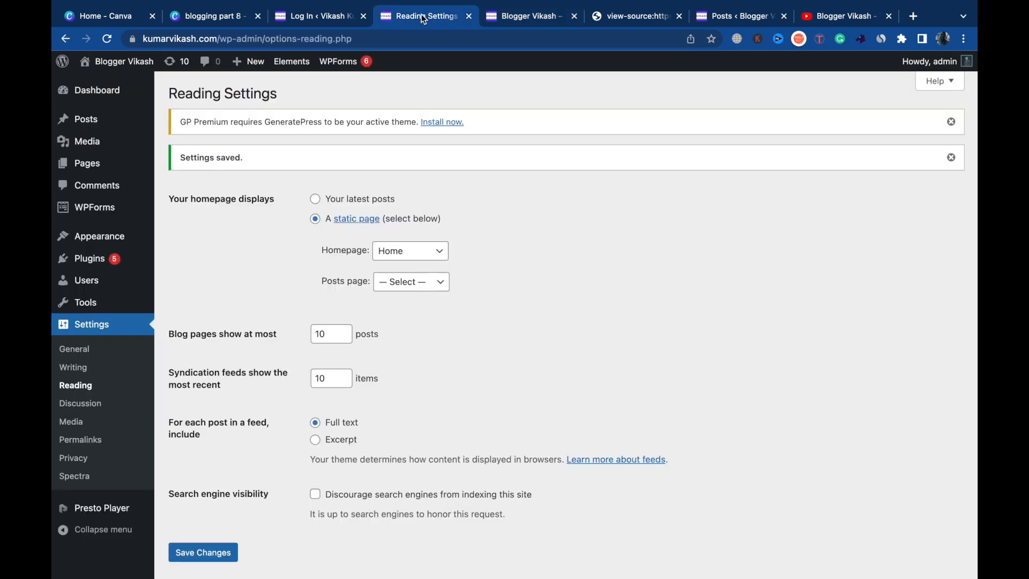
{"action": "left_click", "coordinate": [316, 200]}
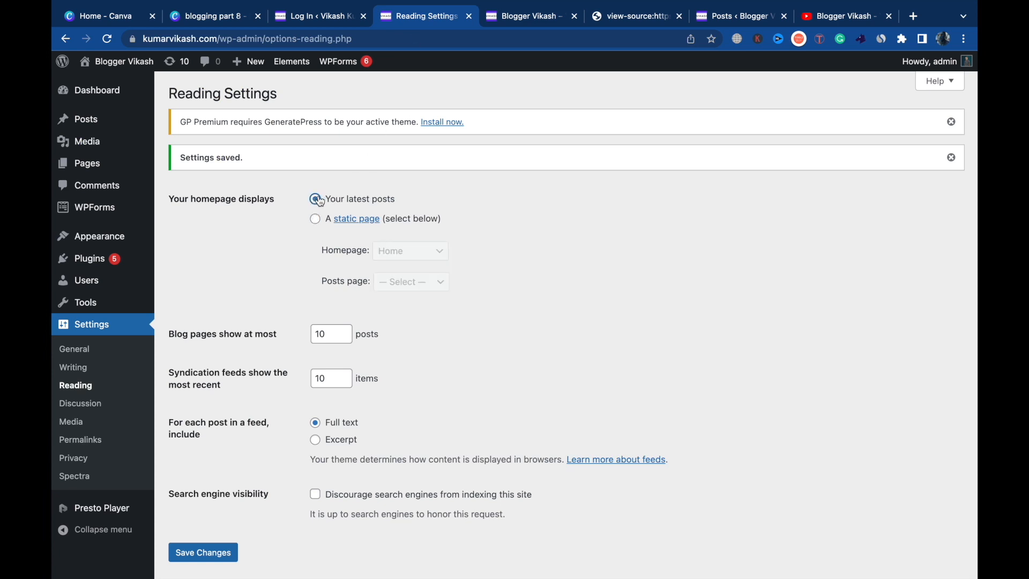
{"action": "scroll", "coordinate": [319, 203], "scroll_direction": "down", "scroll_amount": 1}
{"action": "left_click", "coordinate": [217, 512]}
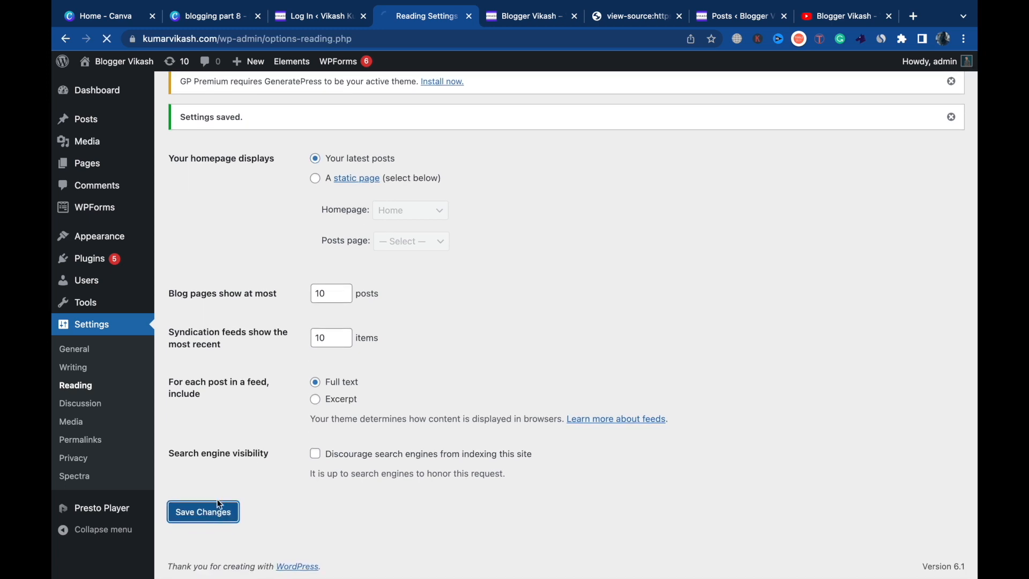
{"action": "left_click", "coordinate": [506, 18]}
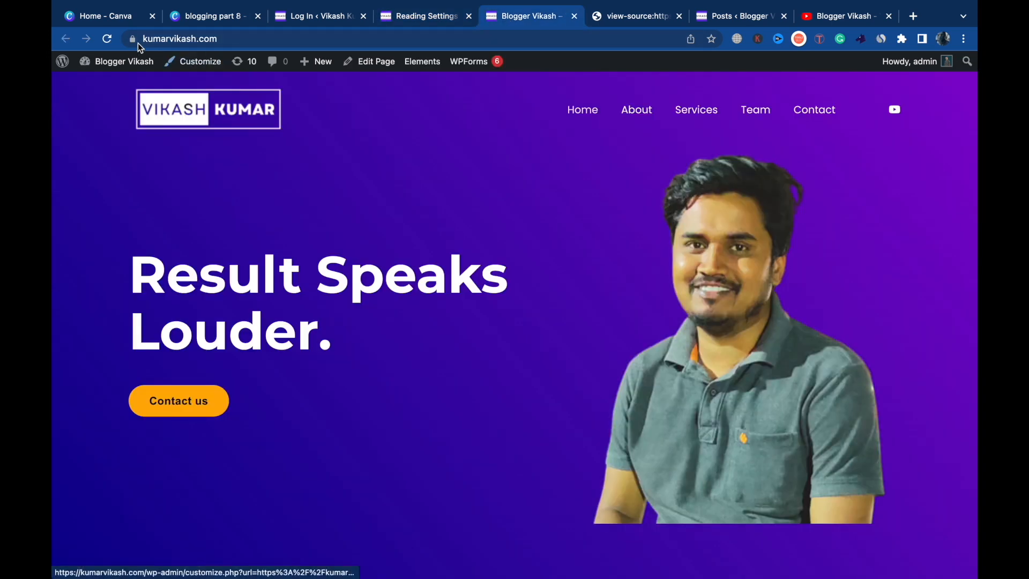
{"action": "left_click", "coordinate": [107, 41]}
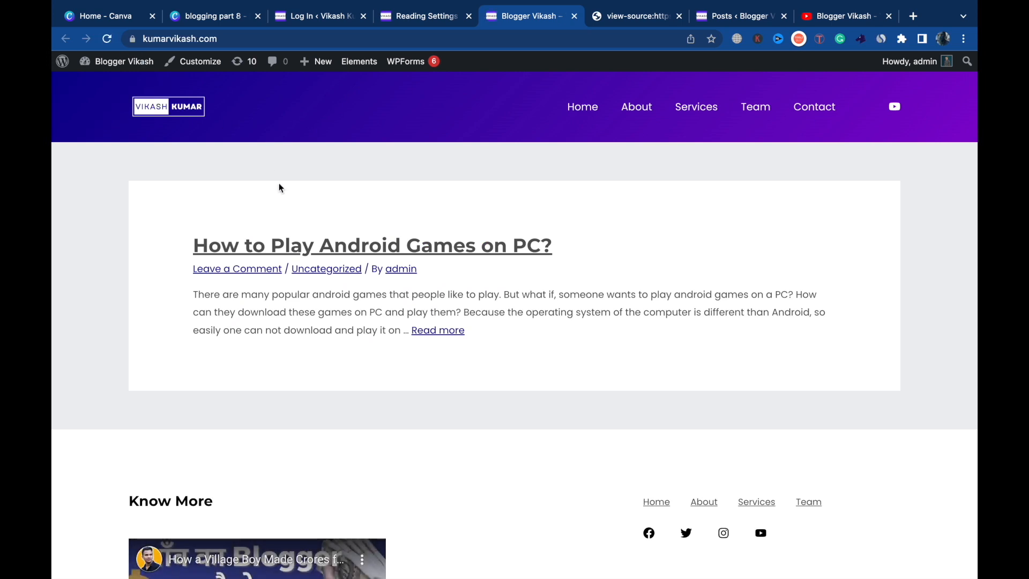
Switch the homepage back to the static page "Home", save the Reading settings, and reload the live site to check it
{"action": "left_click", "coordinate": [425, 15]}
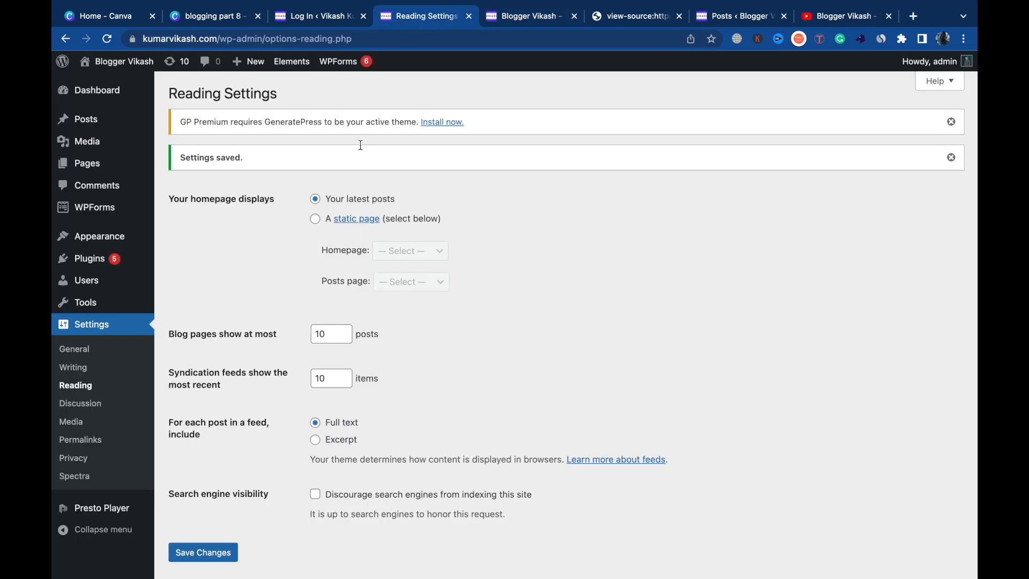
{"action": "left_click", "coordinate": [315, 222]}
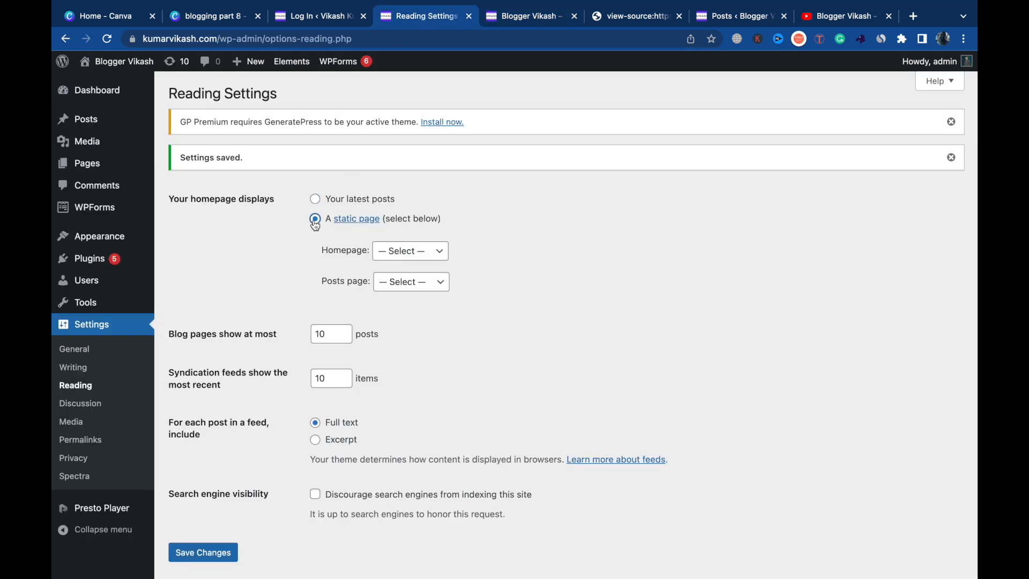
{"action": "left_click", "coordinate": [383, 253]}
{"action": "left_click", "coordinate": [396, 266]}
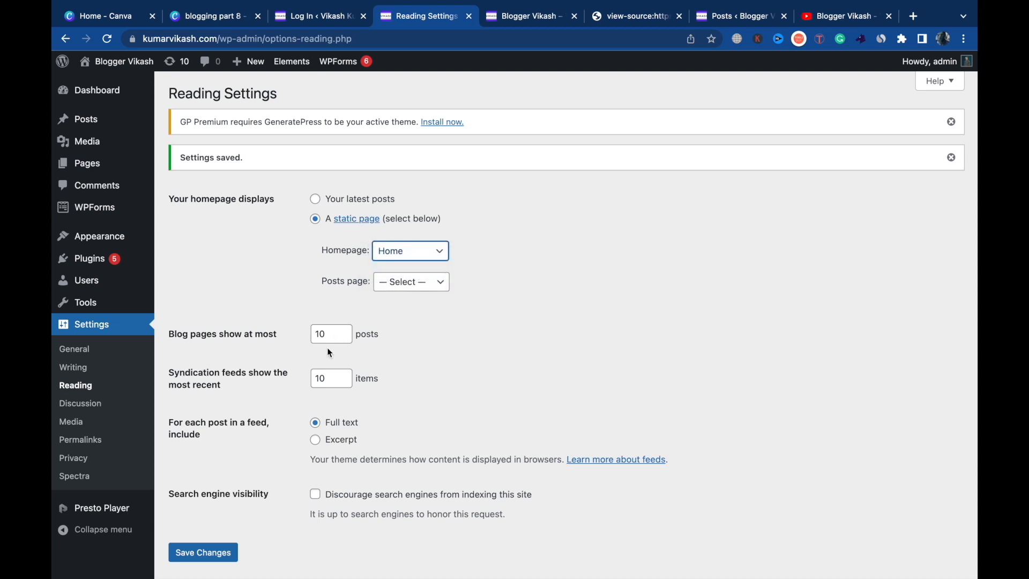
{"action": "left_click", "coordinate": [203, 552]}
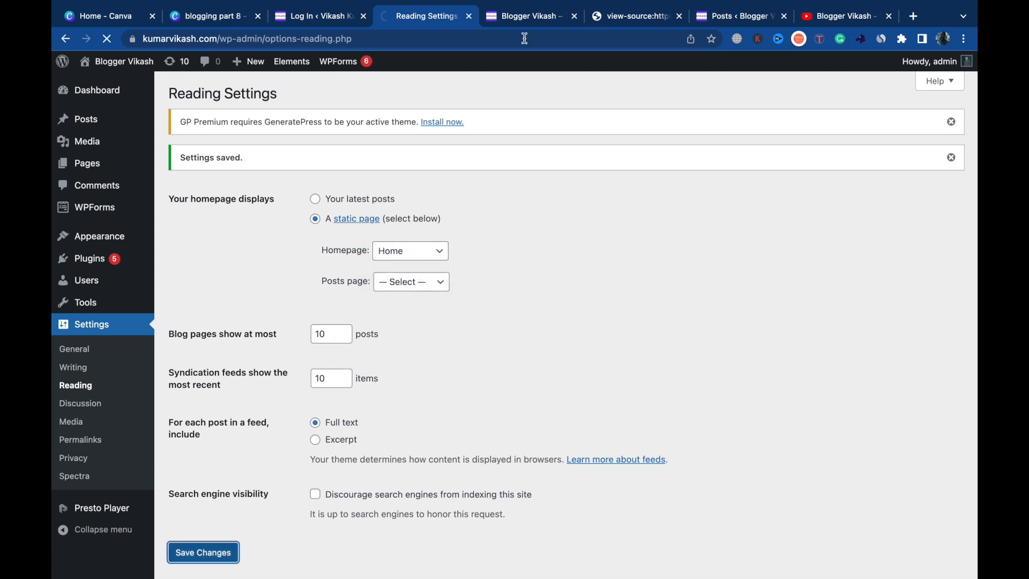
{"action": "left_click", "coordinate": [527, 14]}
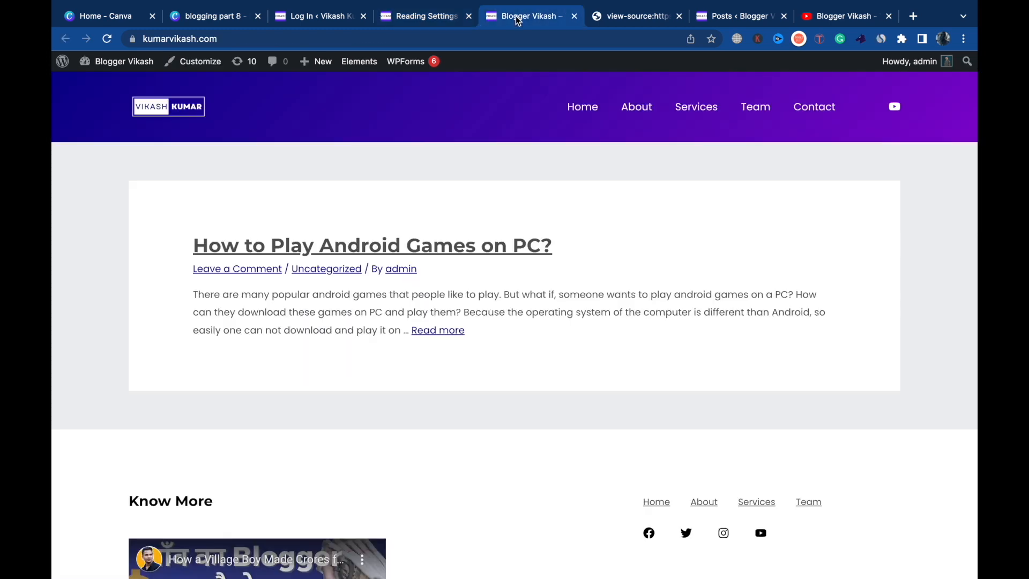
{"action": "left_click", "coordinate": [105, 39]}
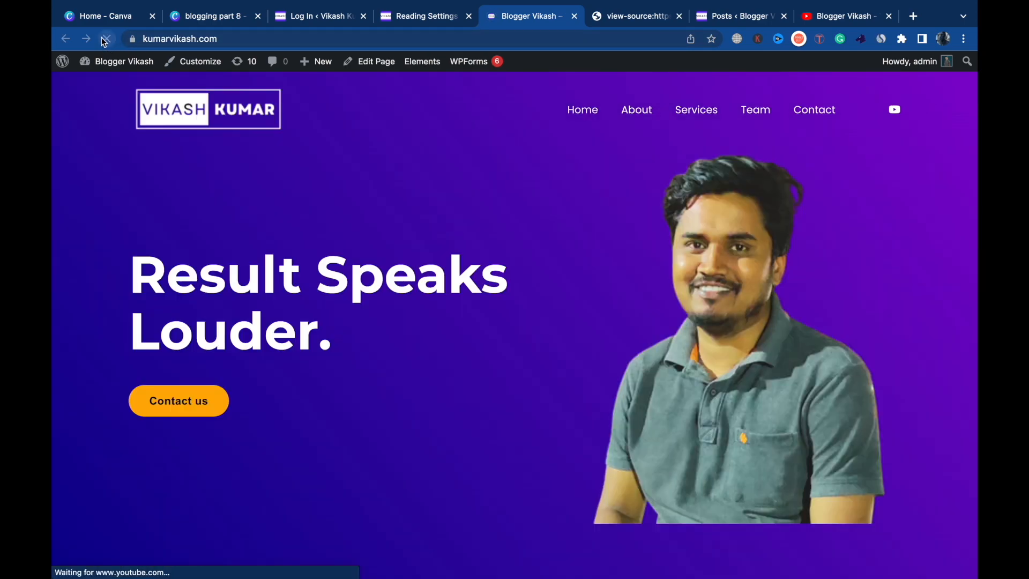
{"action": "scroll", "coordinate": [310, 337], "scroll_direction": "down", "scroll_amount": 20}
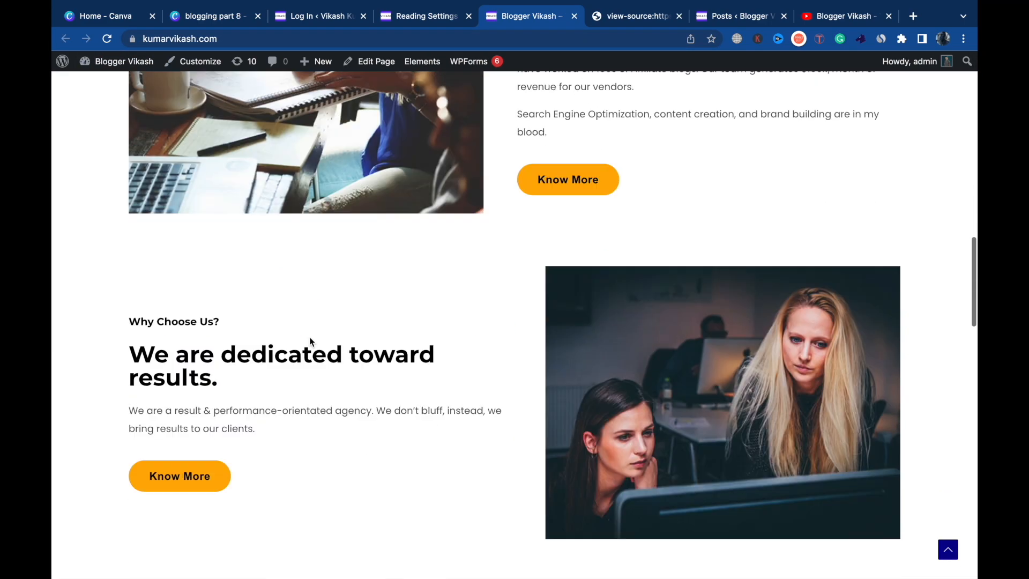
{"action": "scroll", "coordinate": [310, 336], "scroll_direction": "down", "scroll_amount": 8}
{"action": "scroll", "coordinate": [423, 193], "scroll_direction": "up", "scroll_amount": 10}
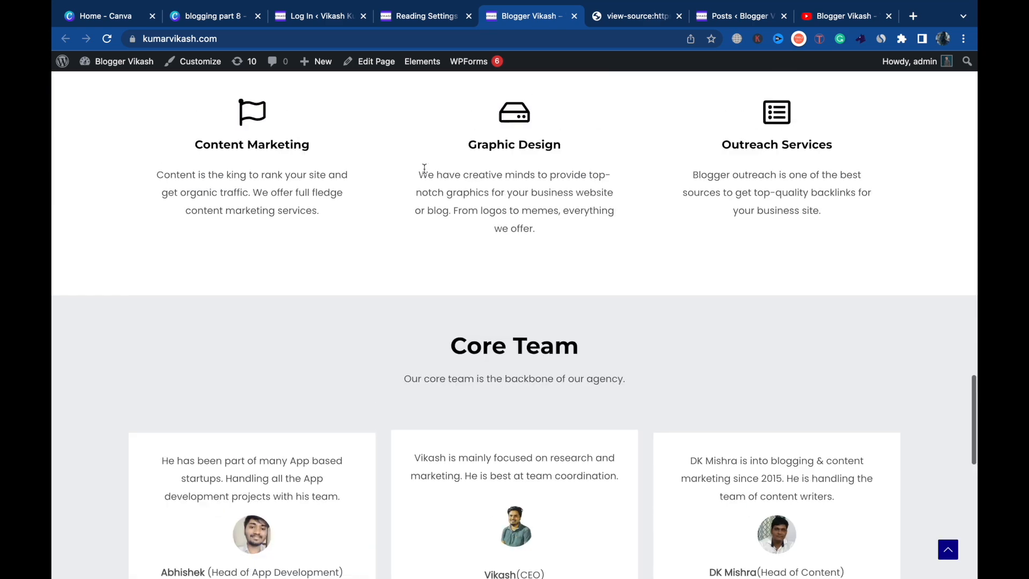
Open the Permalink settings and examine the URL slug of the published post "How to Play Android Games on PC?"
{"action": "left_click", "coordinate": [413, 15]}
{"action": "scroll", "coordinate": [228, 306], "scroll_direction": "down", "scroll_amount": 2}
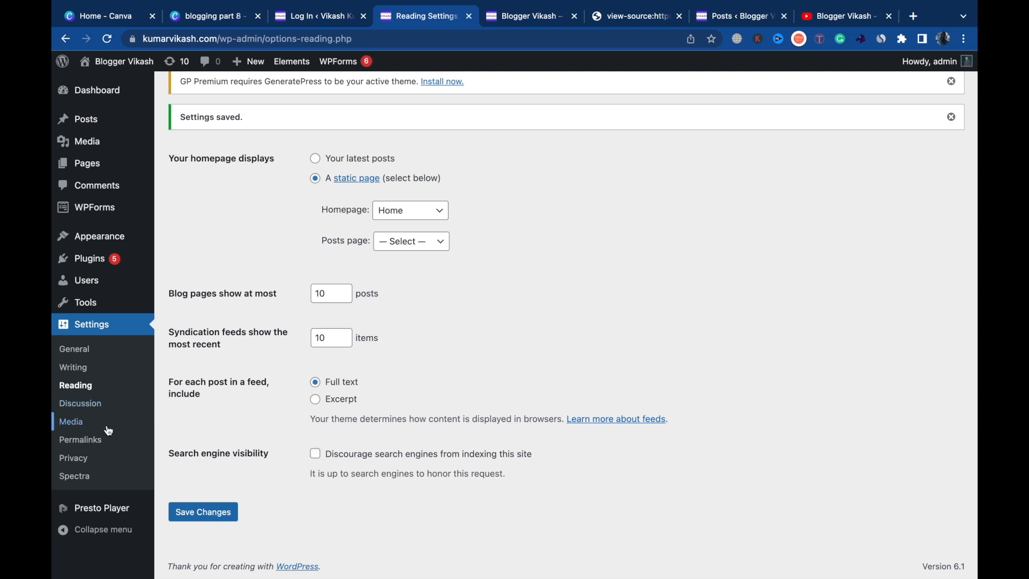
{"action": "left_click", "coordinate": [99, 448]}
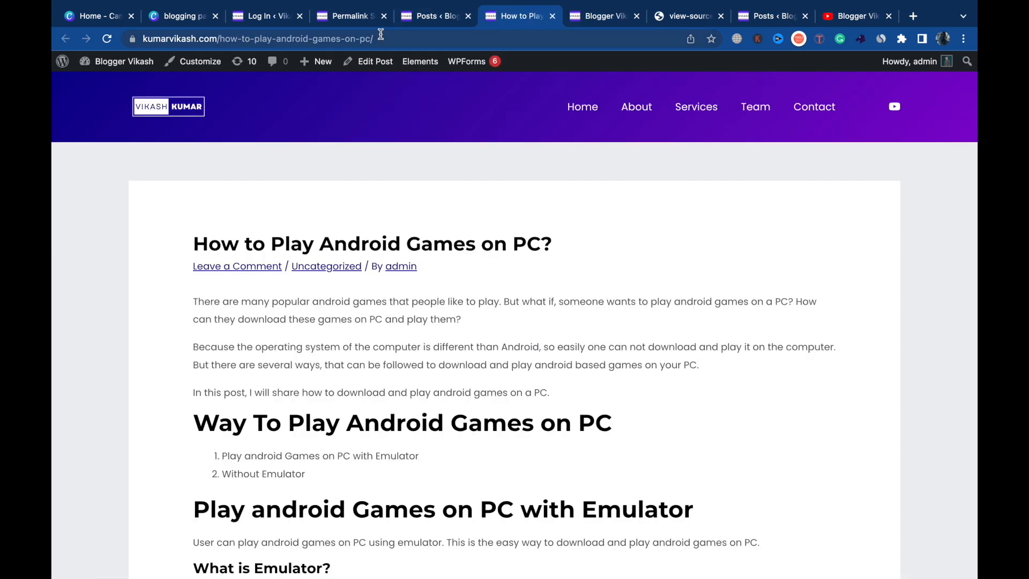
{"action": "left_click_drag", "start_coordinate": [373, 39], "coordinate": [219, 39]}
{"action": "left_click", "coordinate": [283, 181]}
Set the permalink structure to Plain and save the Permalink settings
{"action": "left_click", "coordinate": [359, 18]}
{"action": "left_click", "coordinate": [315, 243]}
{"action": "scroll", "coordinate": [488, 337], "scroll_direction": "down", "scroll_amount": 4}
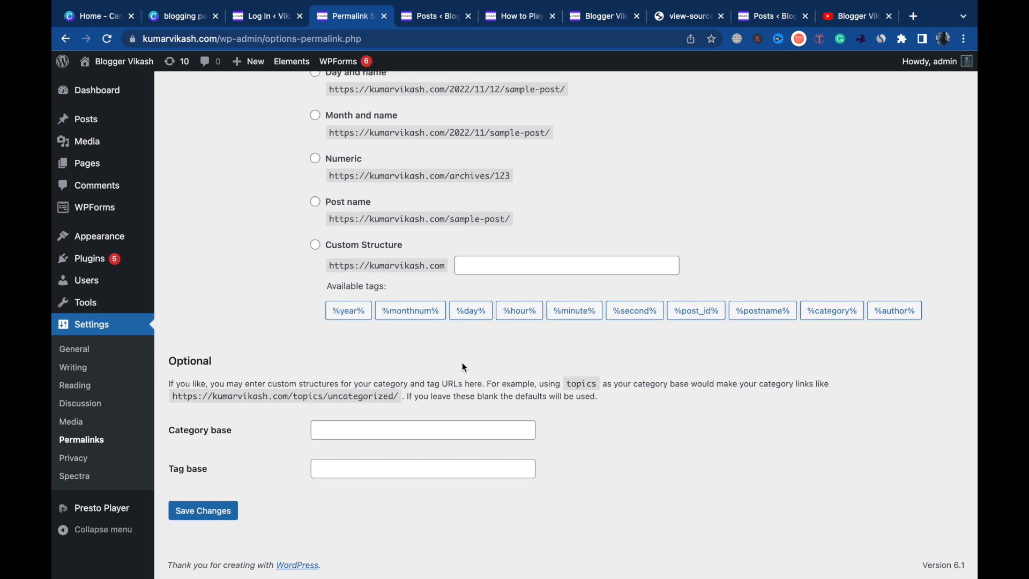
{"action": "left_click", "coordinate": [204, 511]}
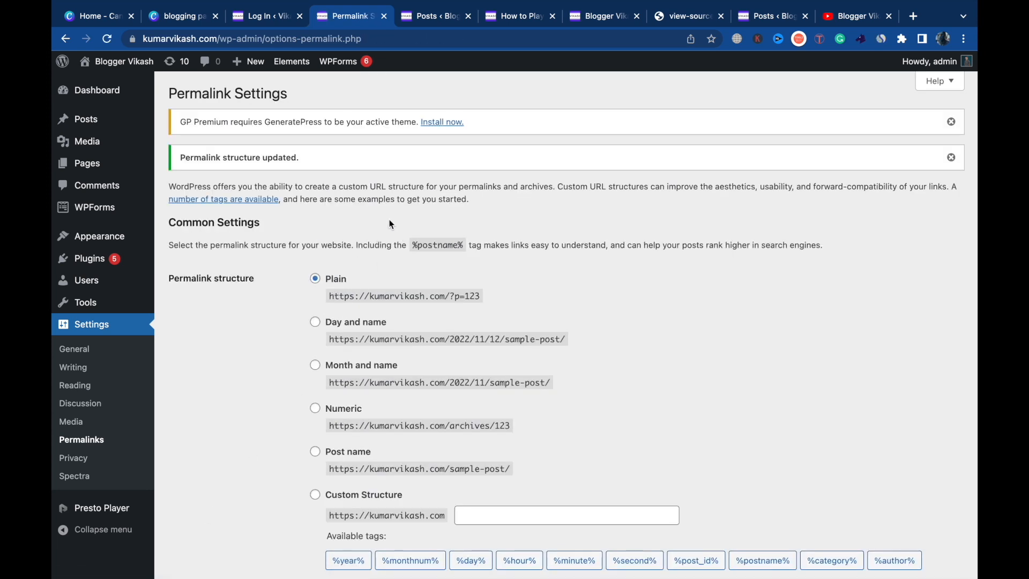
{"action": "scroll", "coordinate": [375, 268], "scroll_direction": "down", "scroll_amount": 5}
Reload the posts list, view the Android games post in a new tab, and examine the ending of its URL
{"action": "left_click", "coordinate": [430, 22]}
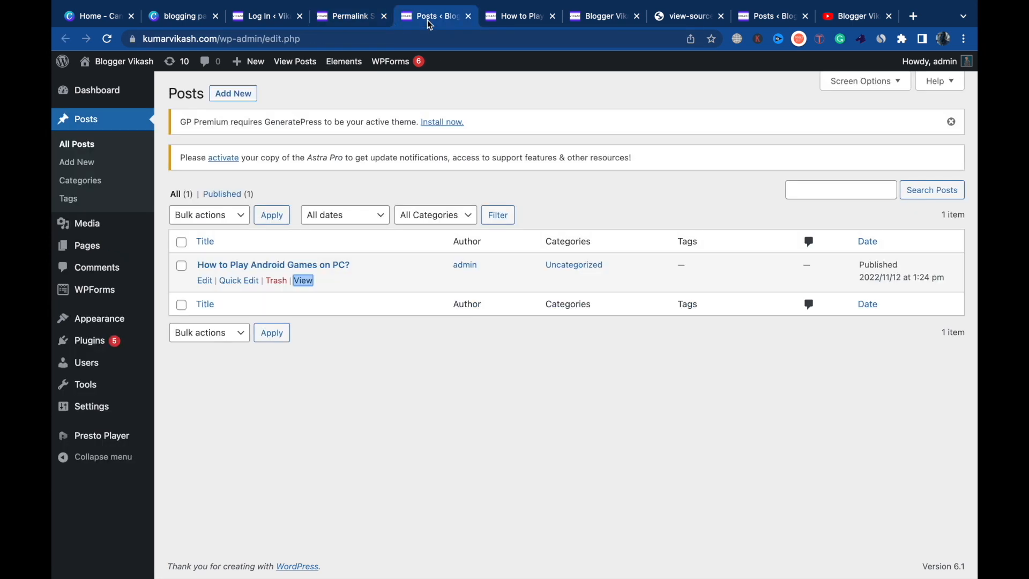
{"action": "left_click", "coordinate": [109, 40]}
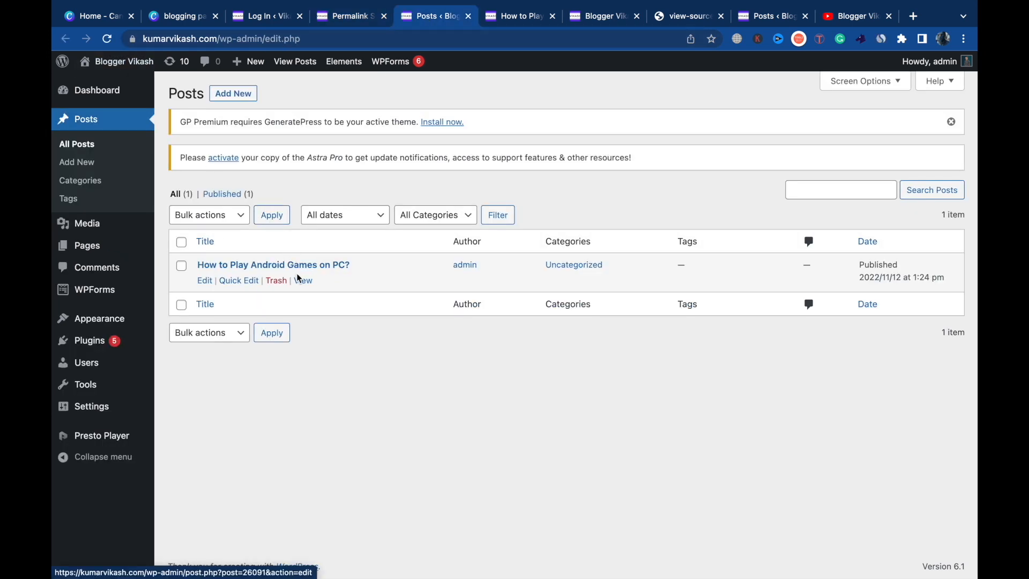
{"action": "right_click", "coordinate": [299, 278]}
{"action": "left_click", "coordinate": [322, 284]}
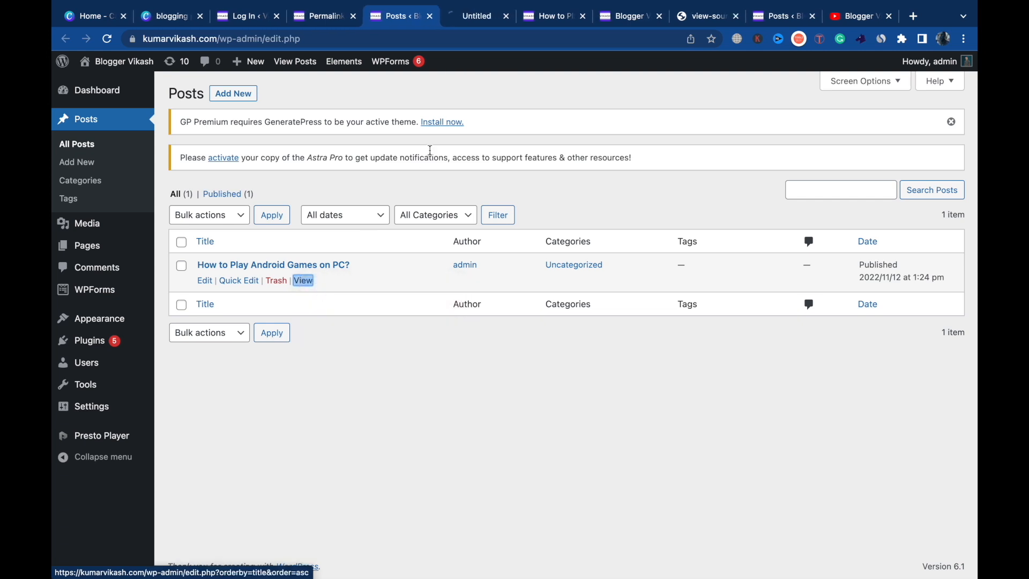
{"action": "left_click", "coordinate": [471, 16]}
{"action": "left_click_drag", "start_coordinate": [303, 39], "coordinate": [231, 41]}
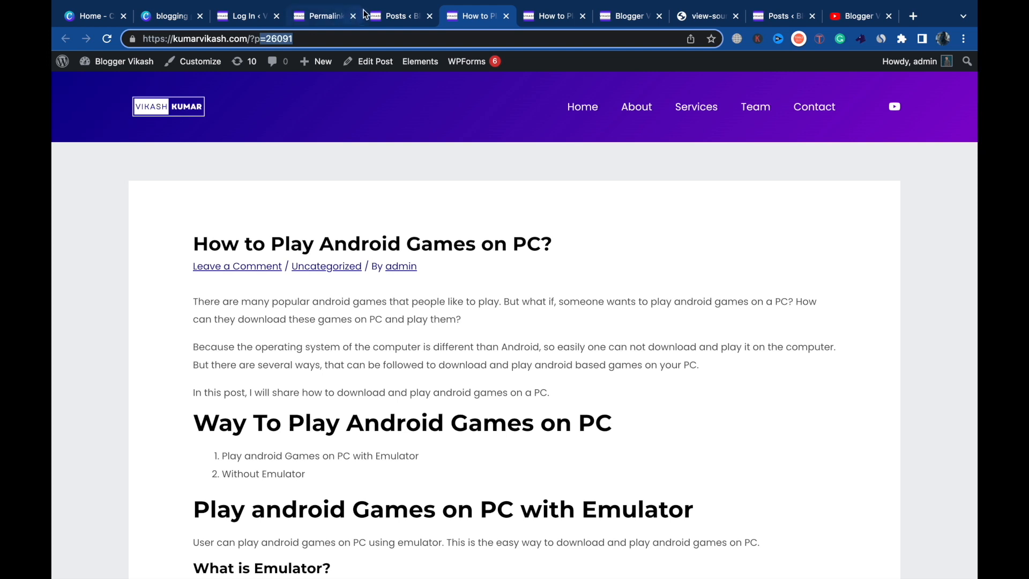
Set the permalink structure to Post name and save the Permalink settings
{"action": "left_click", "coordinate": [320, 15]}
{"action": "scroll", "coordinate": [348, 264], "scroll_direction": "up", "scroll_amount": 2}
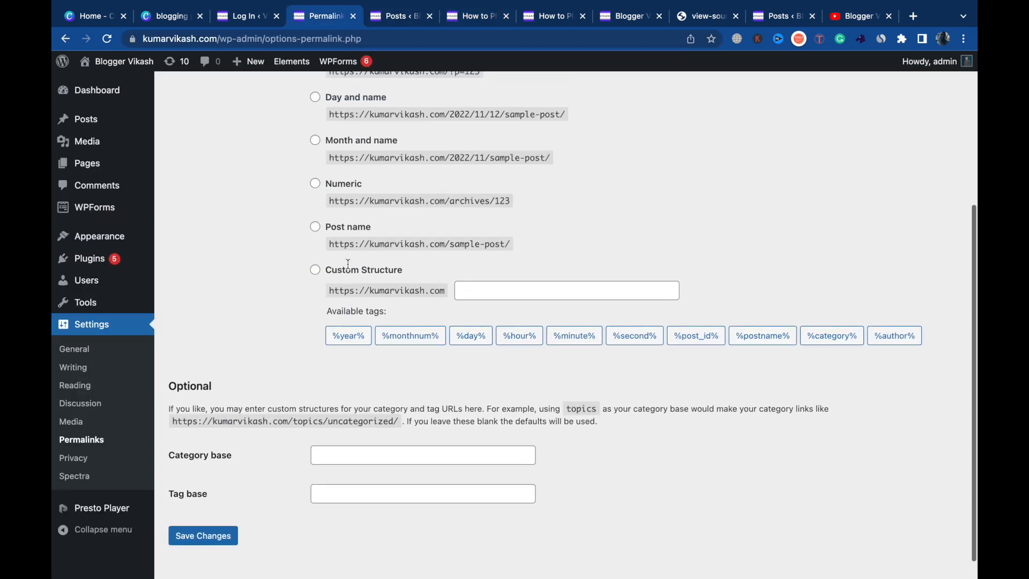
{"action": "left_click", "coordinate": [315, 254]}
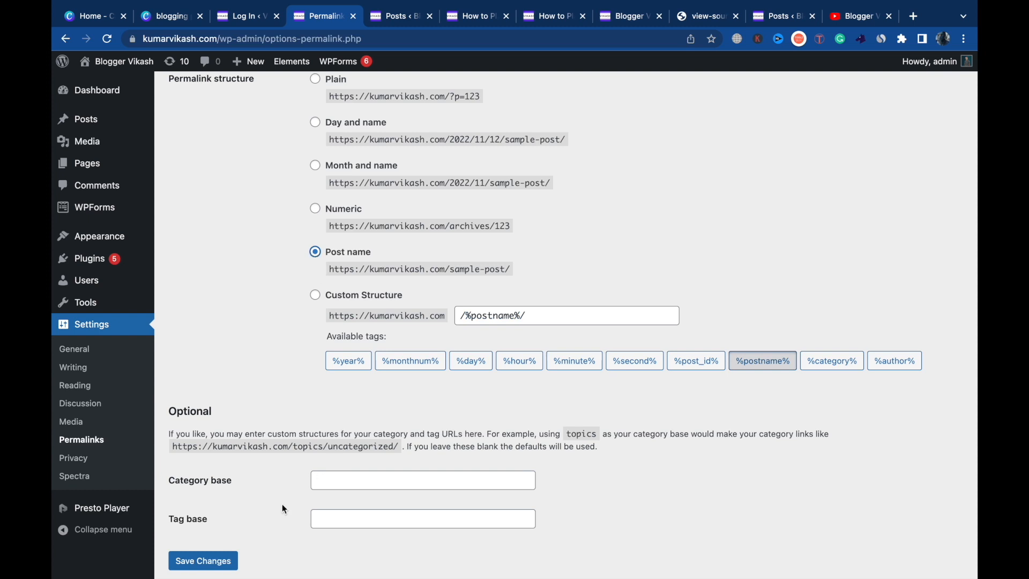
{"action": "left_click", "coordinate": [213, 562]}
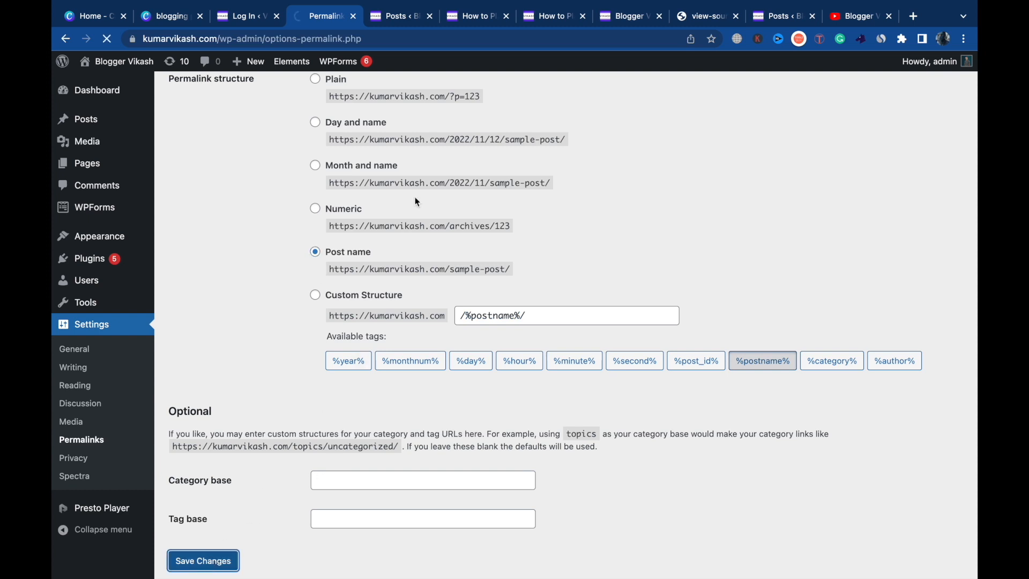
View the Android games post in another new tab to check its URL, and save the Permalink settings once more
{"action": "left_click", "coordinate": [400, 20]}
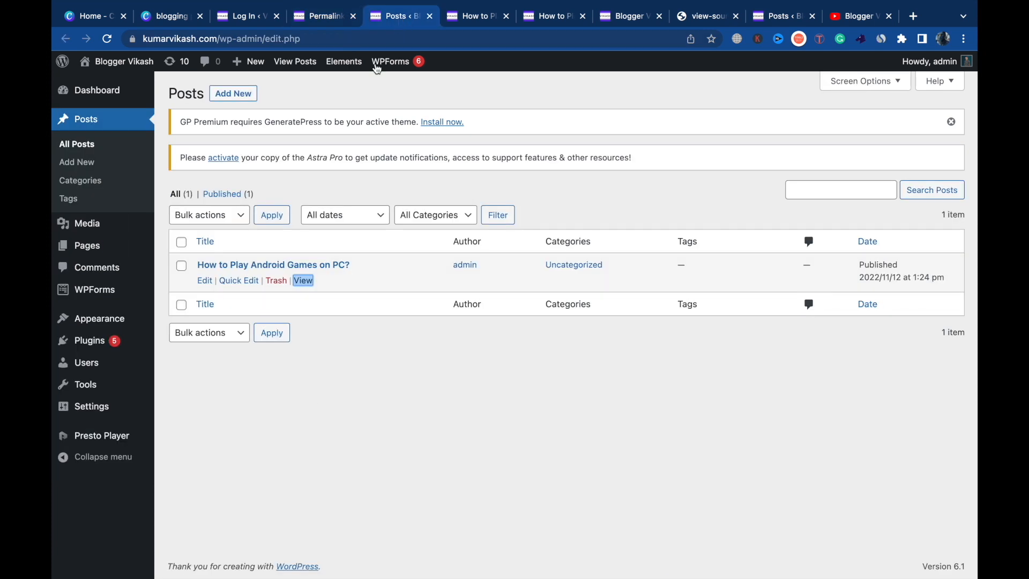
{"action": "right_click", "coordinate": [303, 279]}
{"action": "left_click", "coordinate": [333, 283]}
{"action": "left_click", "coordinate": [444, 19]}
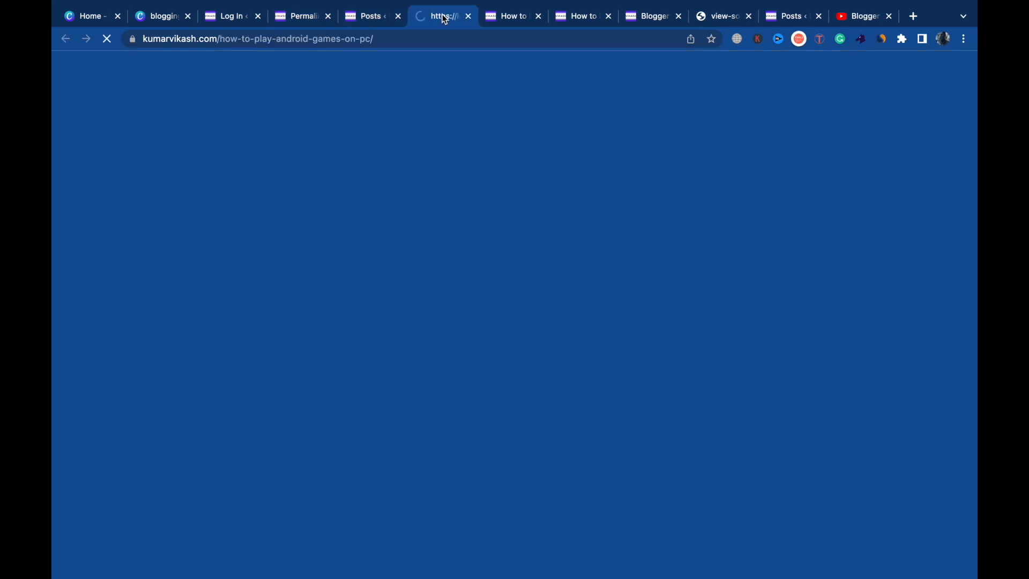
{"action": "left_click", "coordinate": [343, 41]}
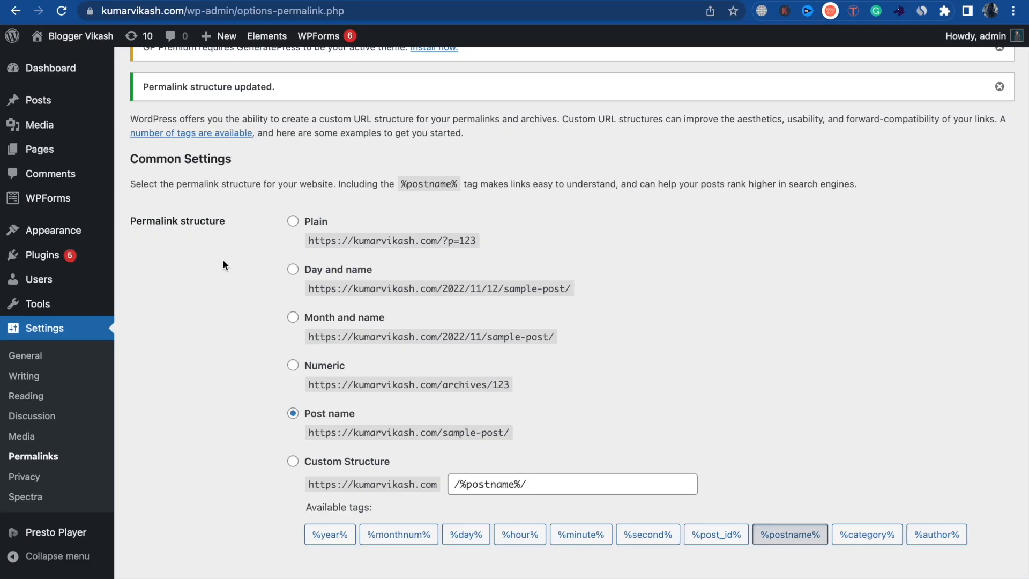
{"action": "scroll", "coordinate": [267, 405], "scroll_direction": "down", "scroll_amount": 5}
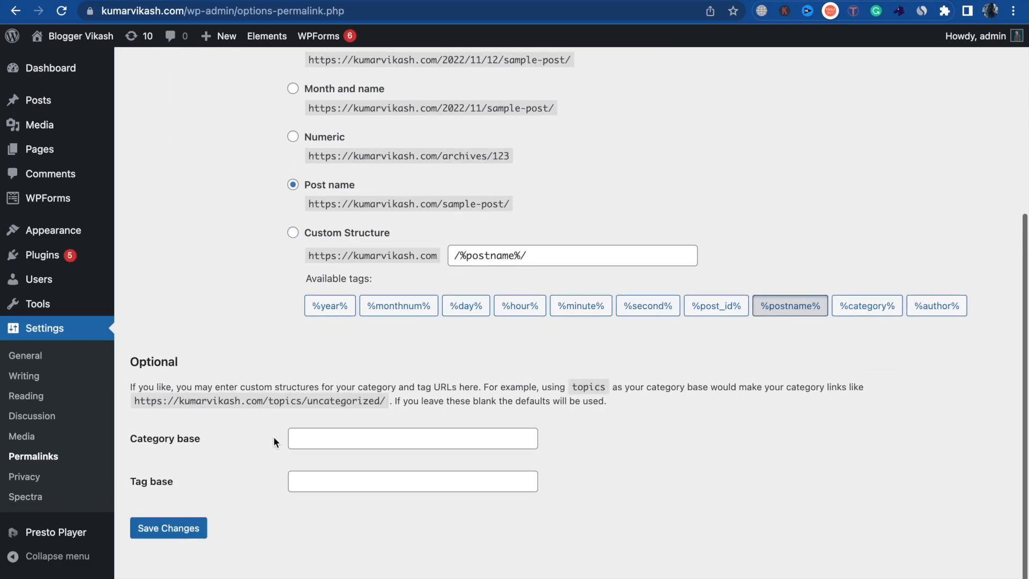
{"action": "left_click", "coordinate": [187, 539]}
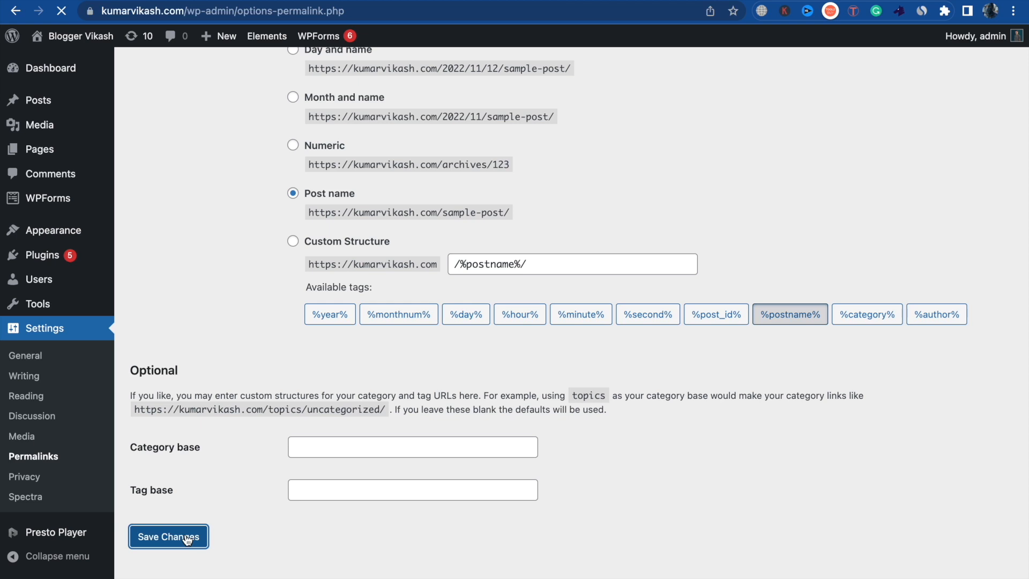